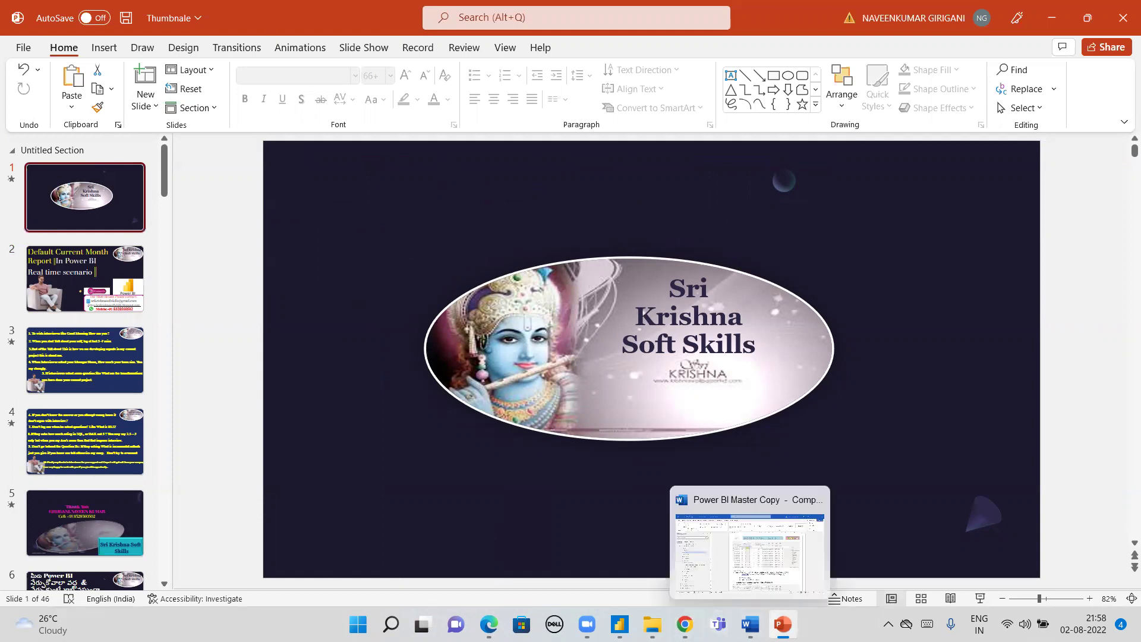
# Switch to Power BI Desktop and delete the Is Current Month column from the financials table
pyautogui.click(620, 624)
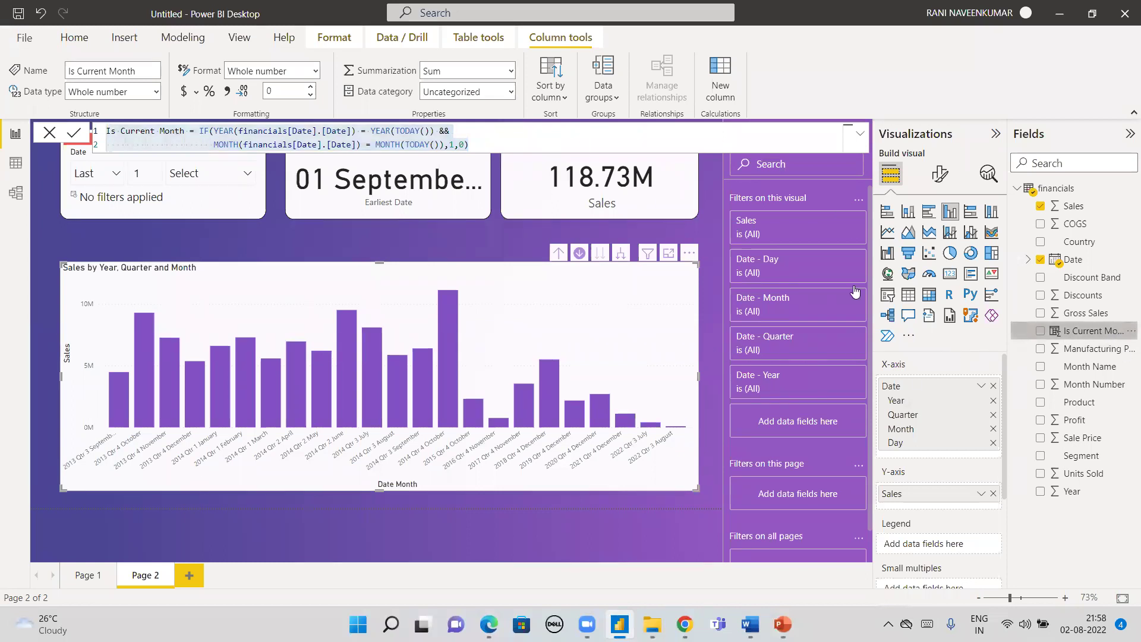
pyautogui.press('End')
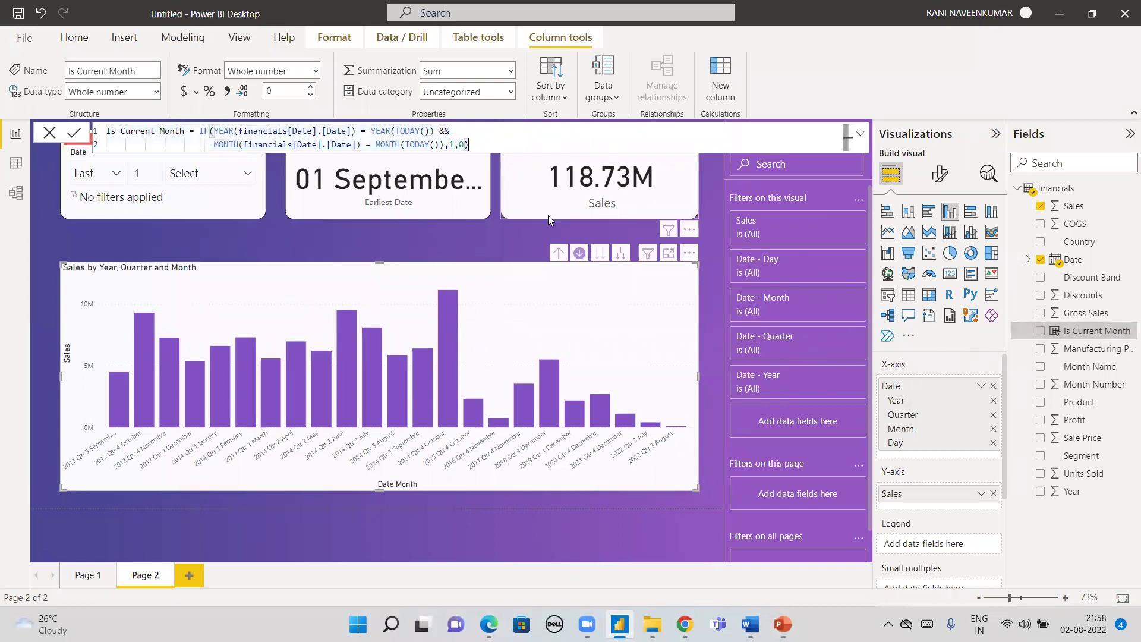
pyautogui.click(721, 344)
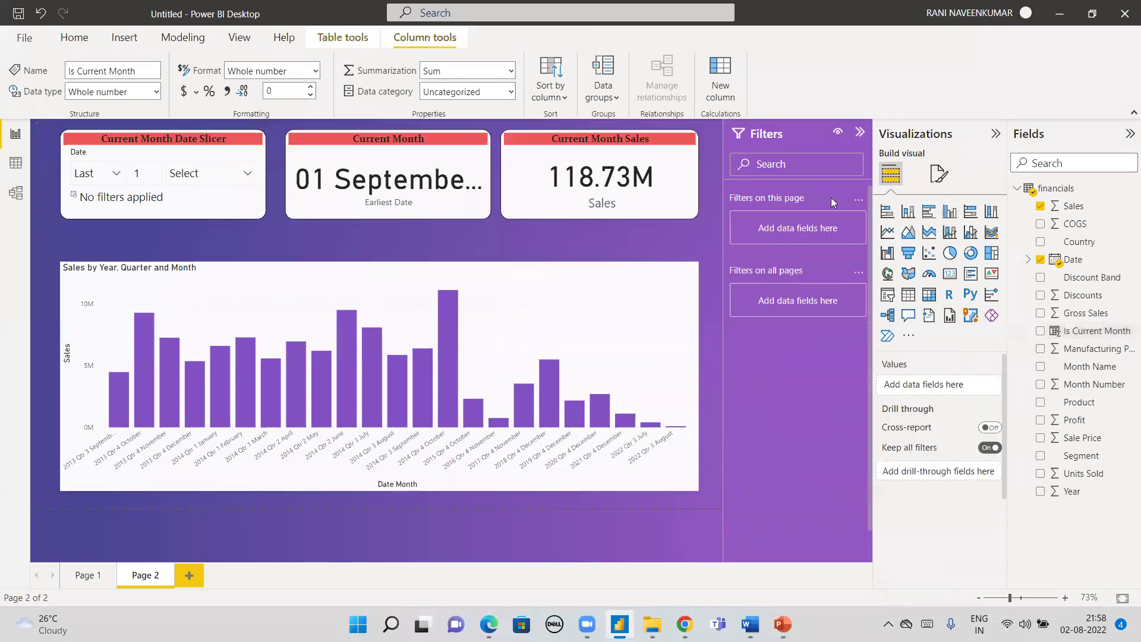
pyautogui.click(1125, 331)
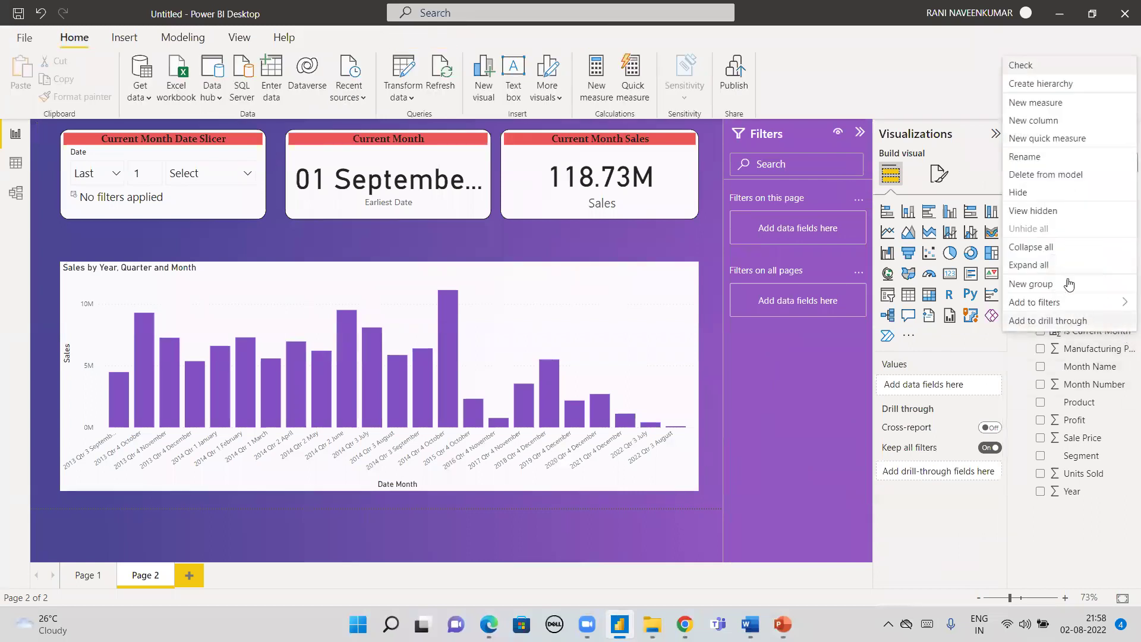
pyautogui.click(1046, 176)
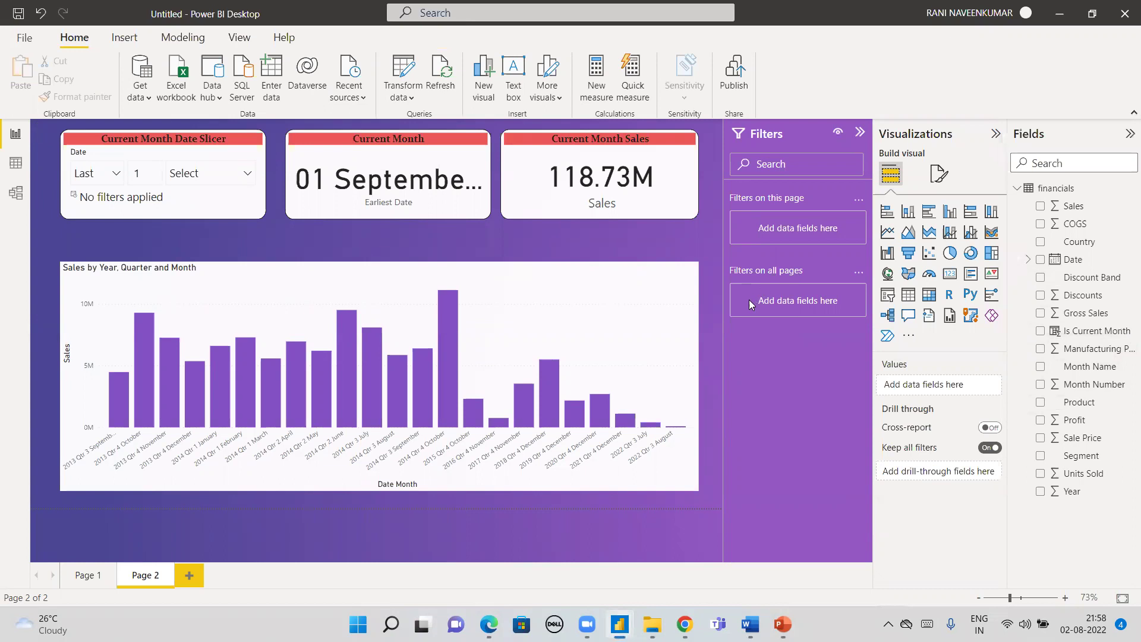
pyautogui.click(673, 349)
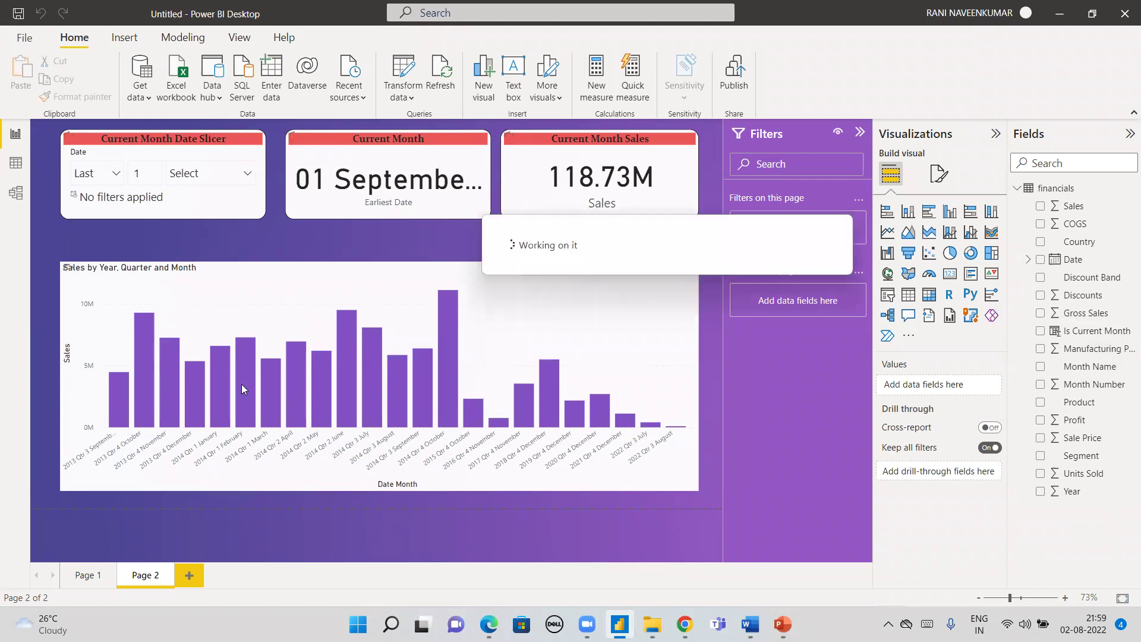
# Turn on data labels for the Sales by Year, Quarter and Month column chart
pyautogui.click(655, 348)
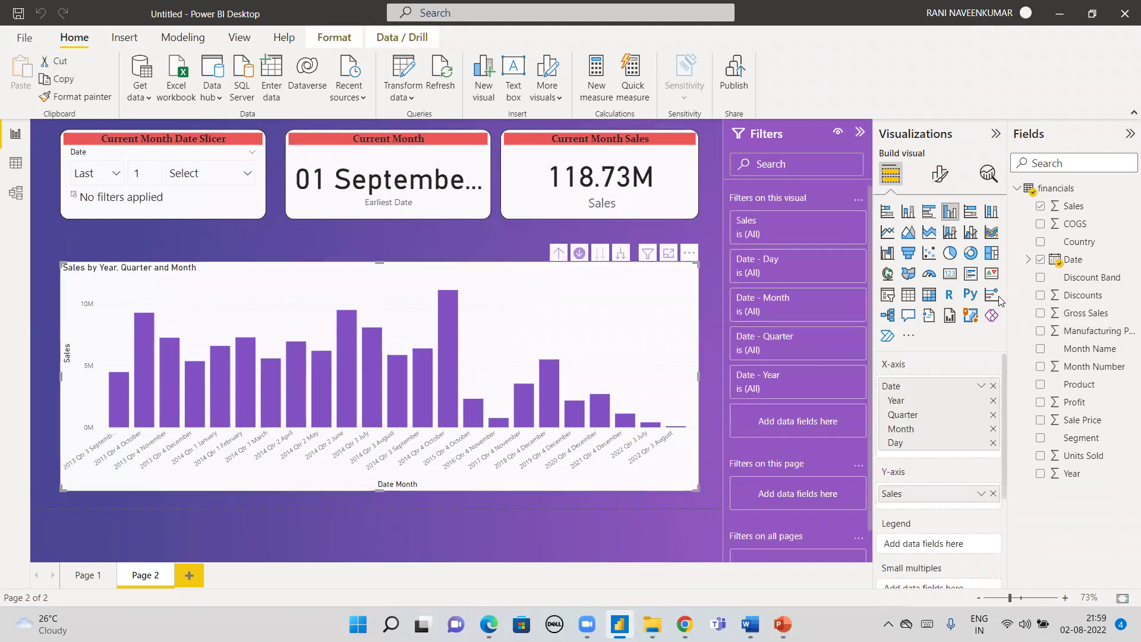
pyautogui.click(940, 175)
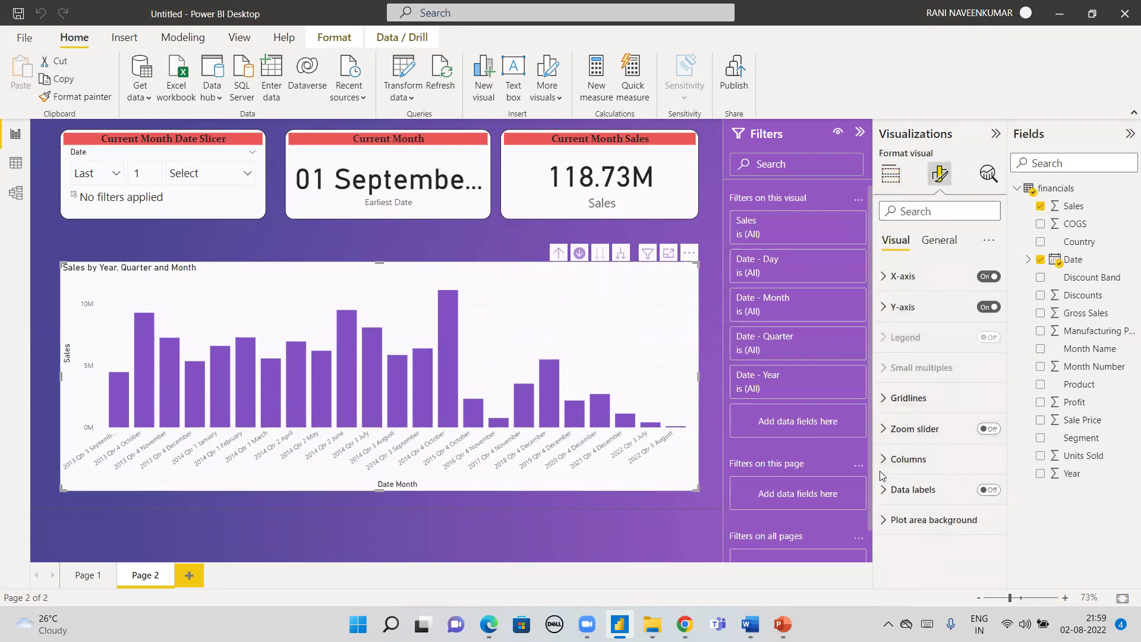
pyautogui.click(989, 490)
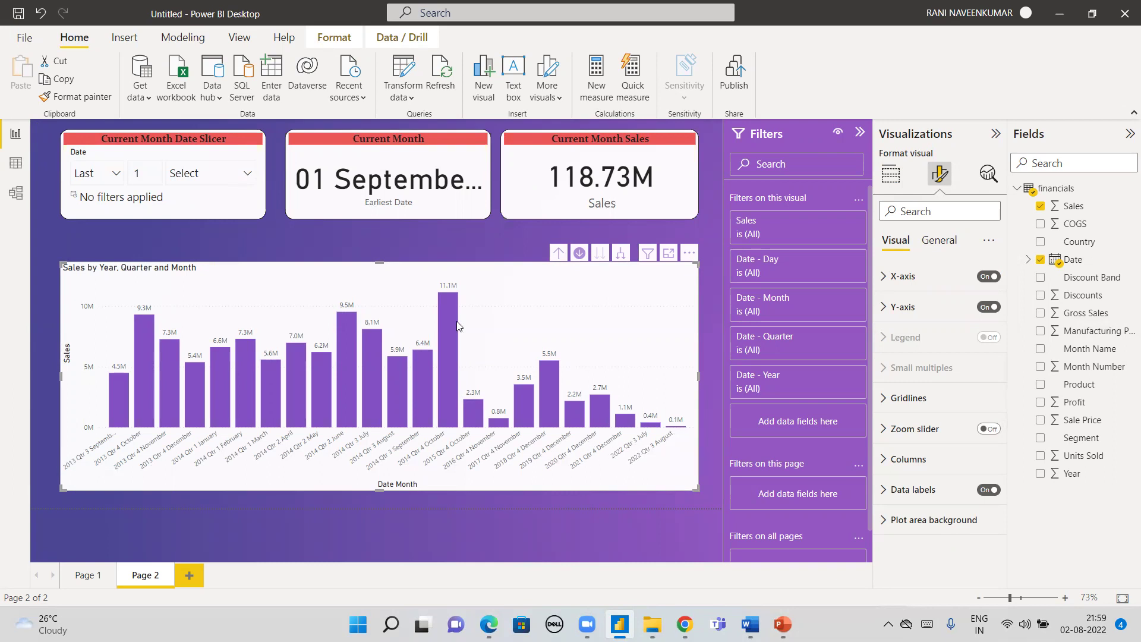
# Set the Current Month Date Slicer to This Month
pyautogui.click(195, 200)
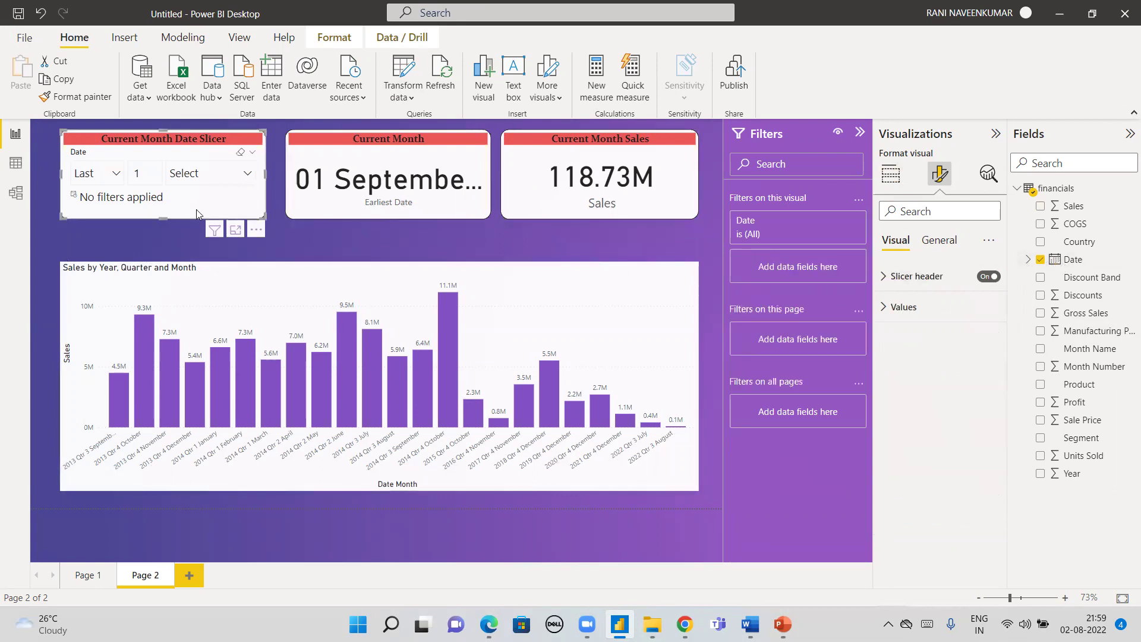
pyautogui.click(118, 180)
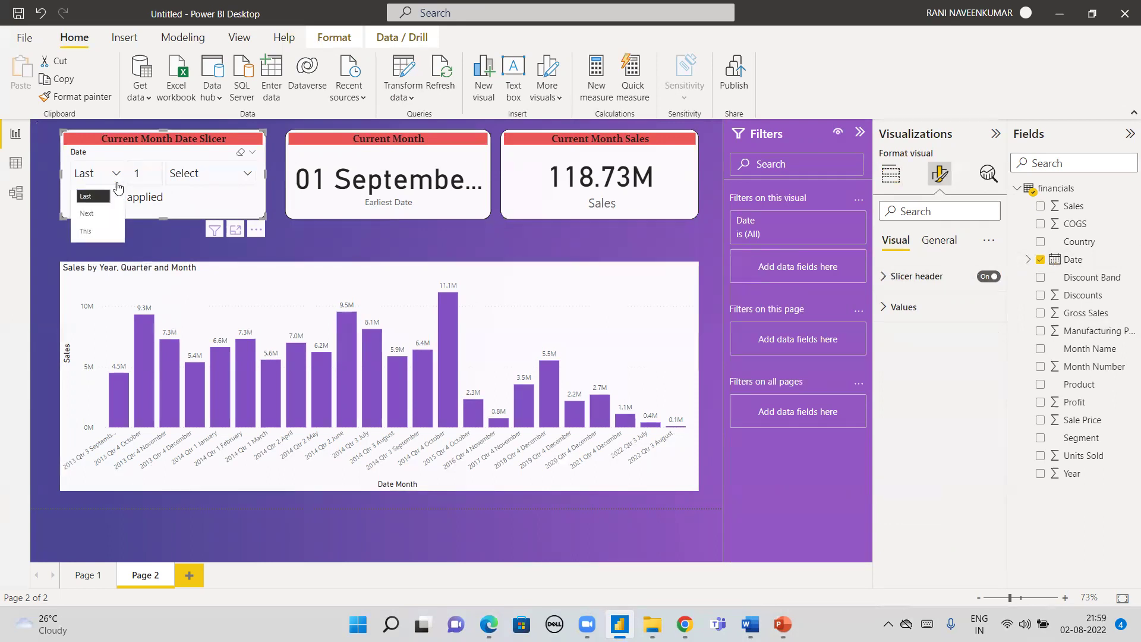
pyautogui.click(92, 235)
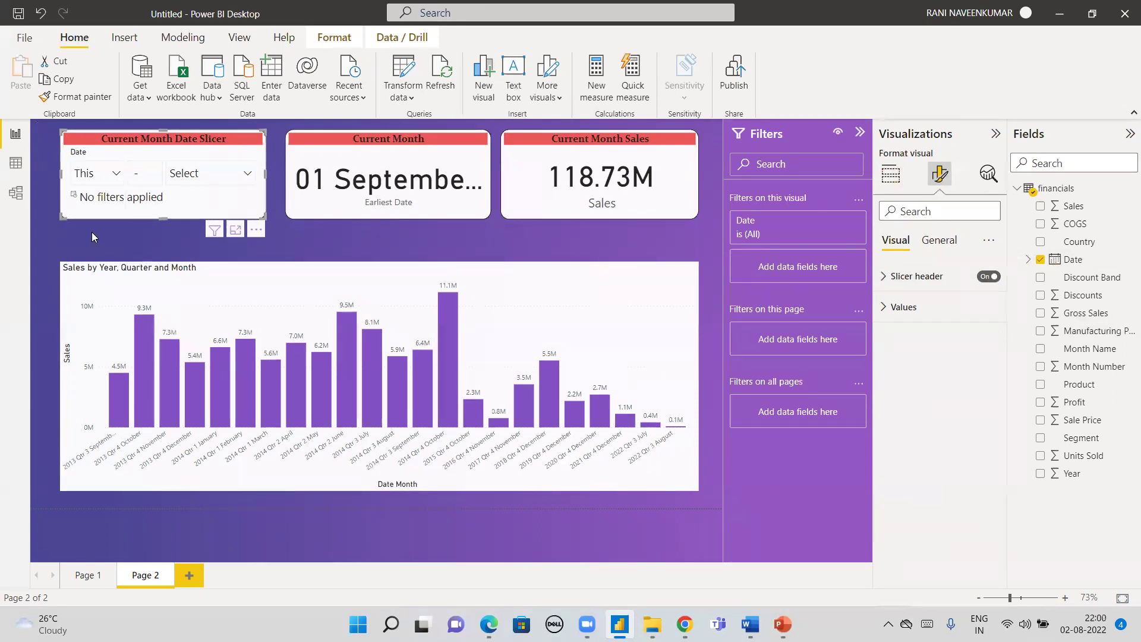
pyautogui.click(241, 177)
pyautogui.click(198, 249)
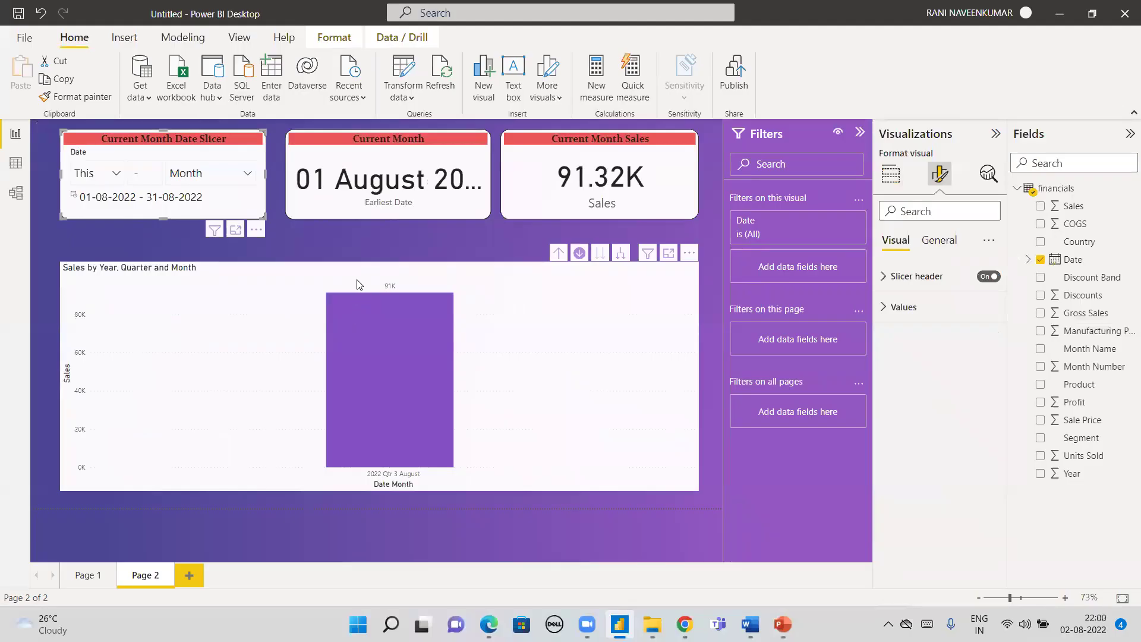
pyautogui.moveTo(358, 271)
pyautogui.mouseDown()
pyautogui.moveTo(384, 298)
pyautogui.moveTo(429, 305)
pyautogui.mouseUp()
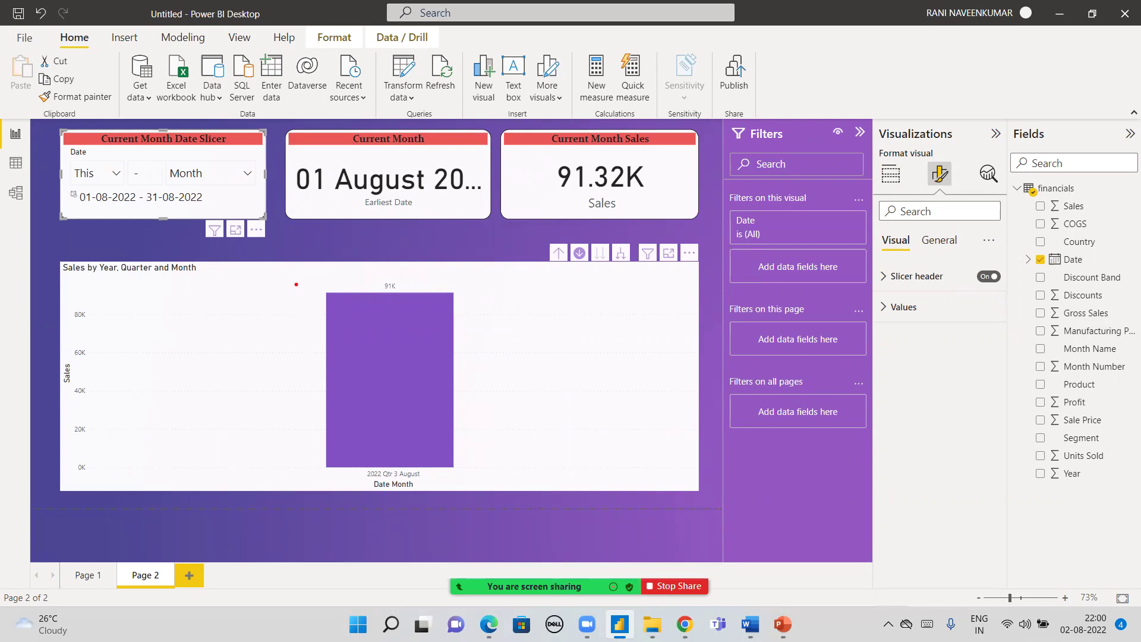
pyautogui.moveTo(295, 282)
pyautogui.mouseDown()
pyautogui.moveTo(308, 360)
pyautogui.moveTo(390, 471)
pyautogui.moveTo(475, 512)
pyautogui.moveTo(486, 498)
pyautogui.mouseUp()
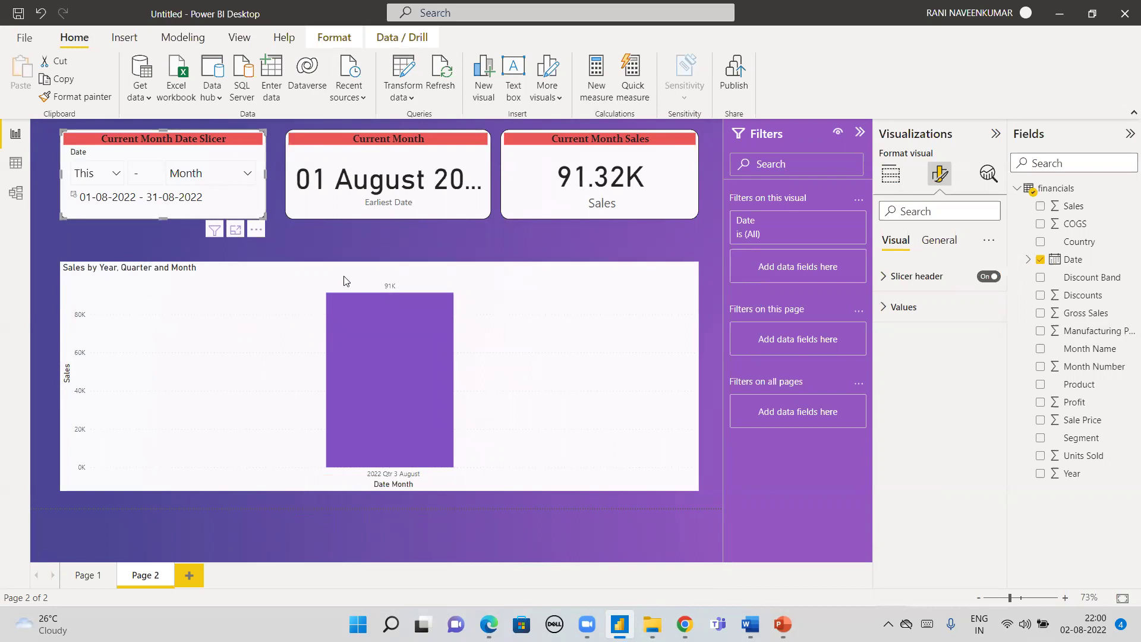
# Try the Week and Year periods in the date slicer and clear its selection
pyautogui.click(248, 179)
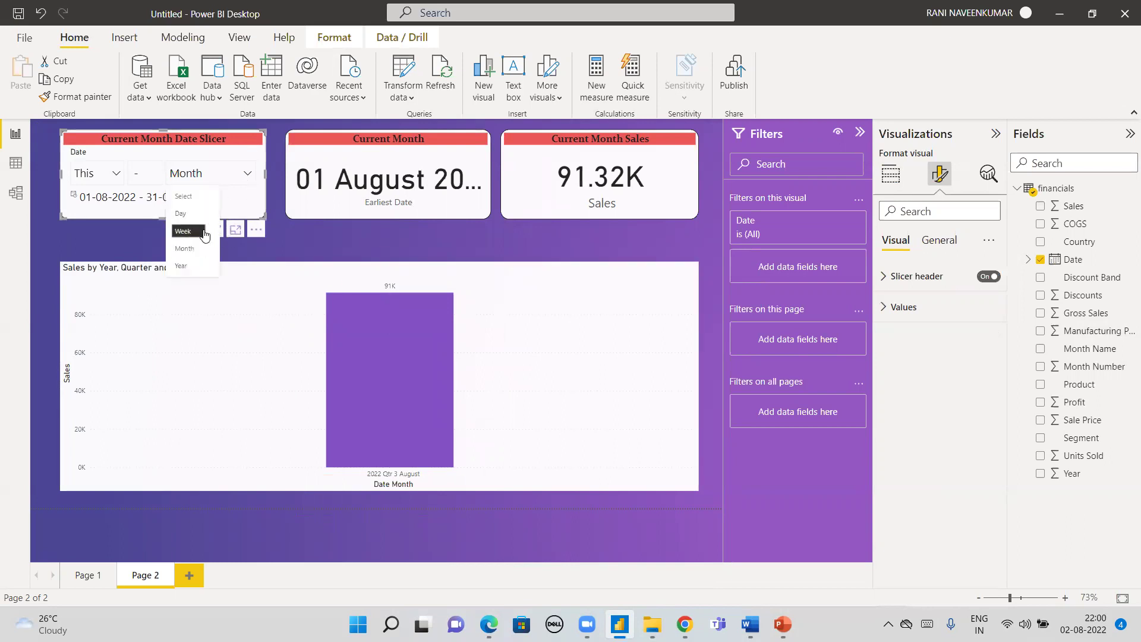
pyautogui.click(200, 232)
pyautogui.click(243, 180)
pyautogui.click(189, 266)
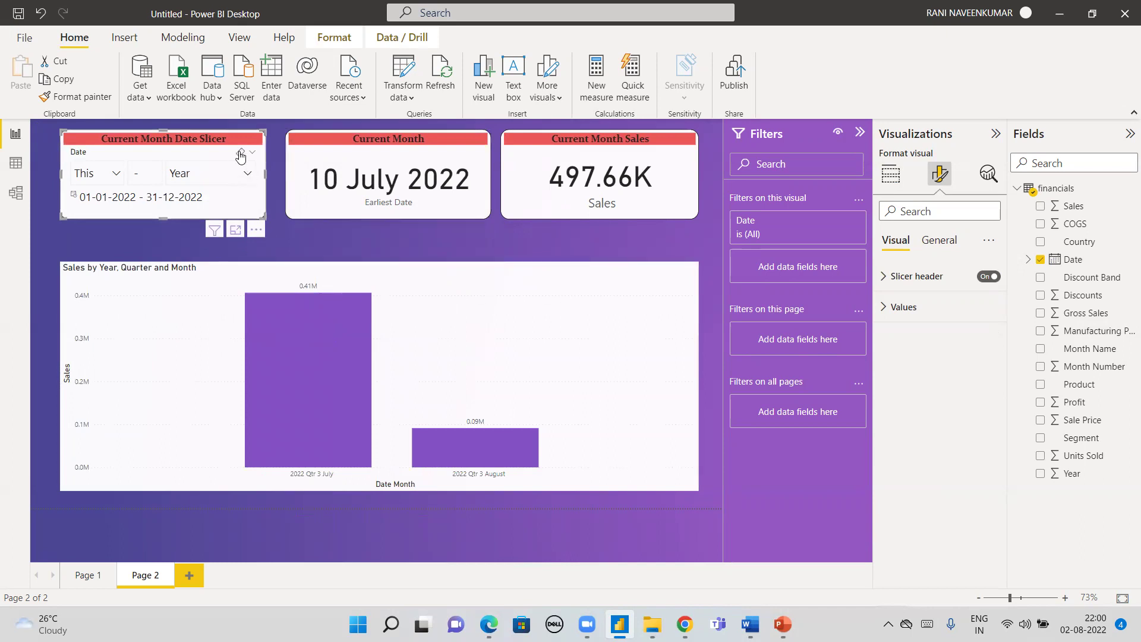
pyautogui.click(240, 152)
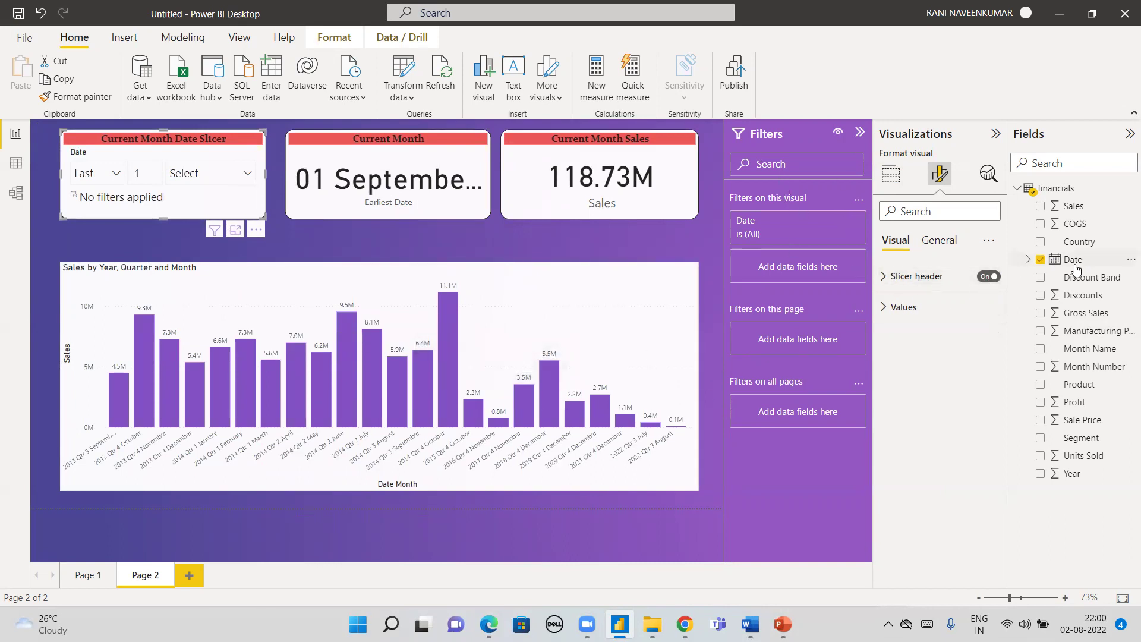
# Add the Date field to the sales column chart's visual-level filters and set its filter type to Relative date
pyautogui.click(671, 334)
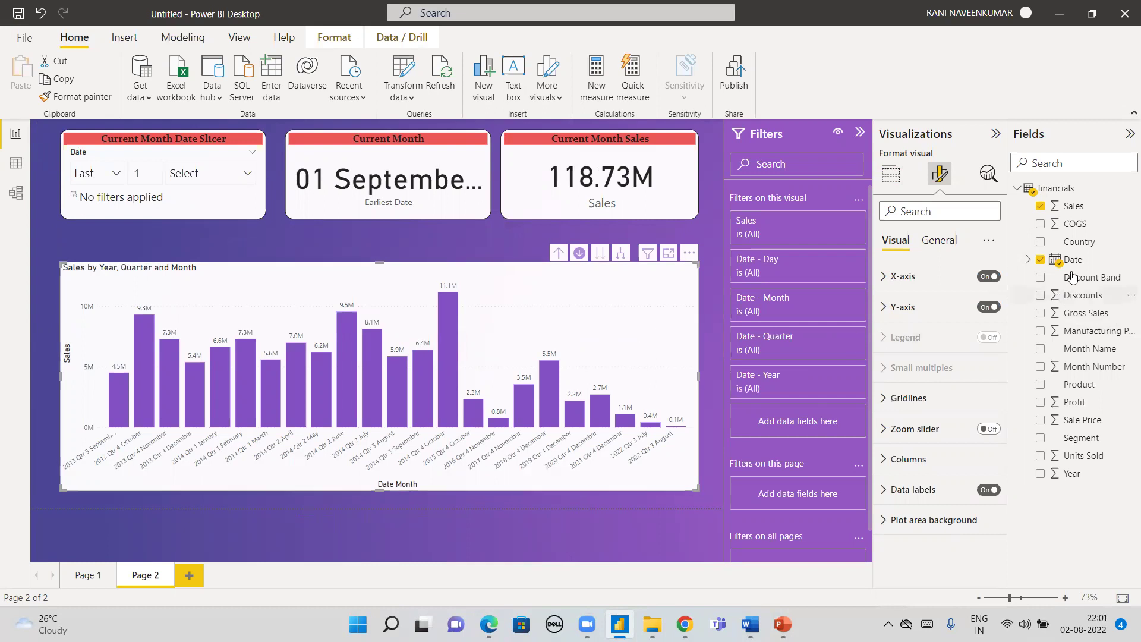
pyautogui.moveTo(1075, 260); pyautogui.dragTo(801, 424)
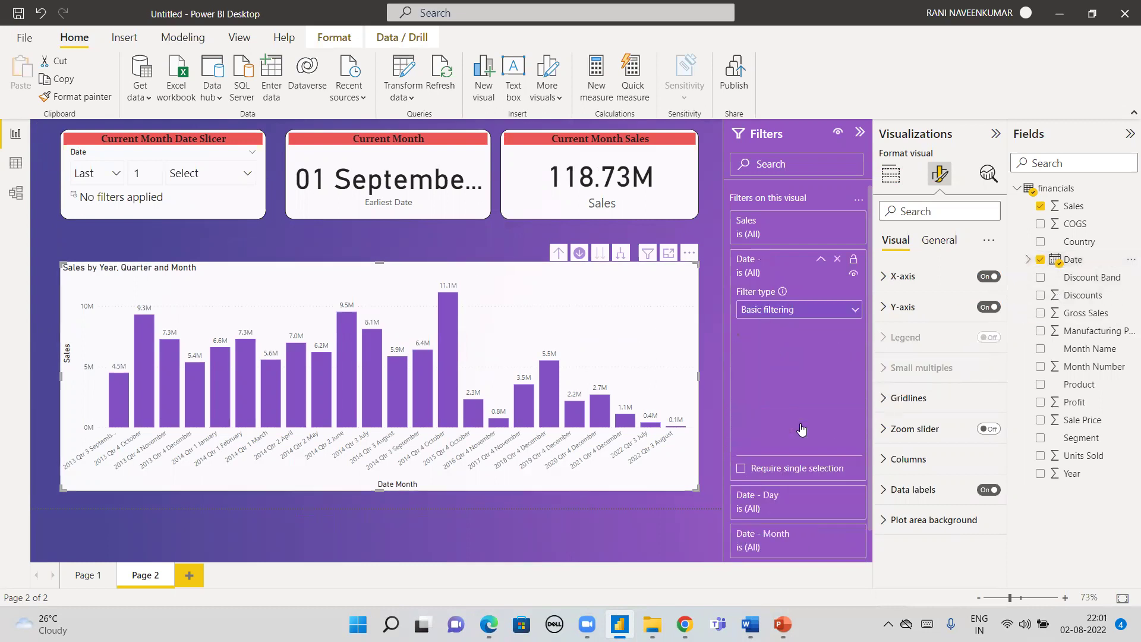
pyautogui.click(833, 313)
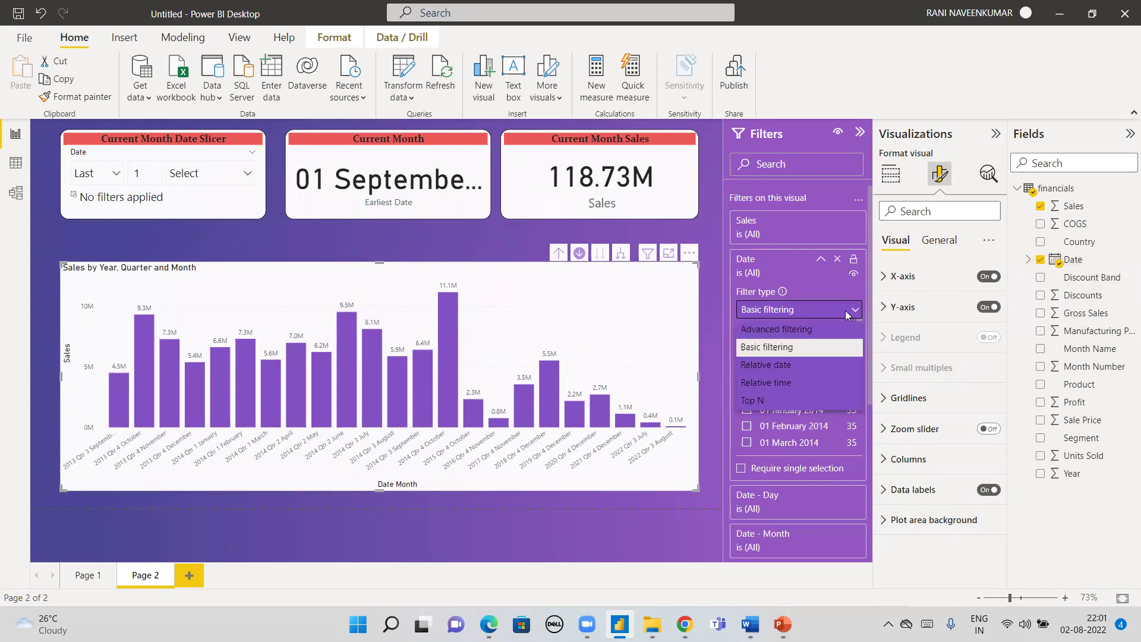
pyautogui.click(793, 383)
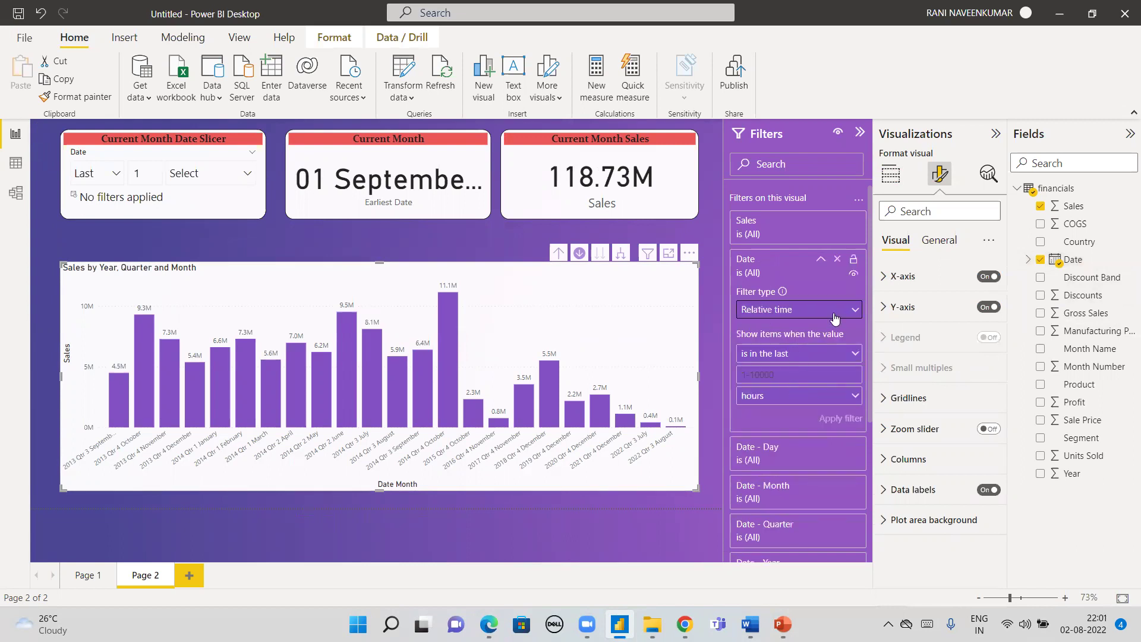
pyautogui.click(835, 310)
pyautogui.click(789, 363)
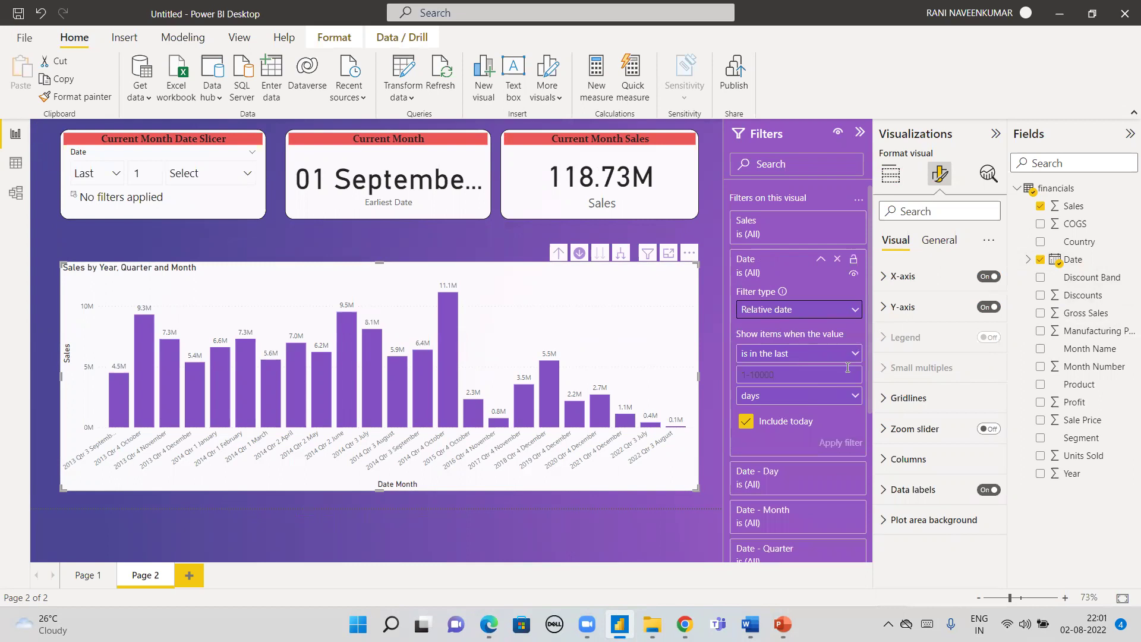
# Set the chart's Date filter to show items when the value is in this month, and apply it
pyautogui.click(835, 353)
pyautogui.click(781, 400)
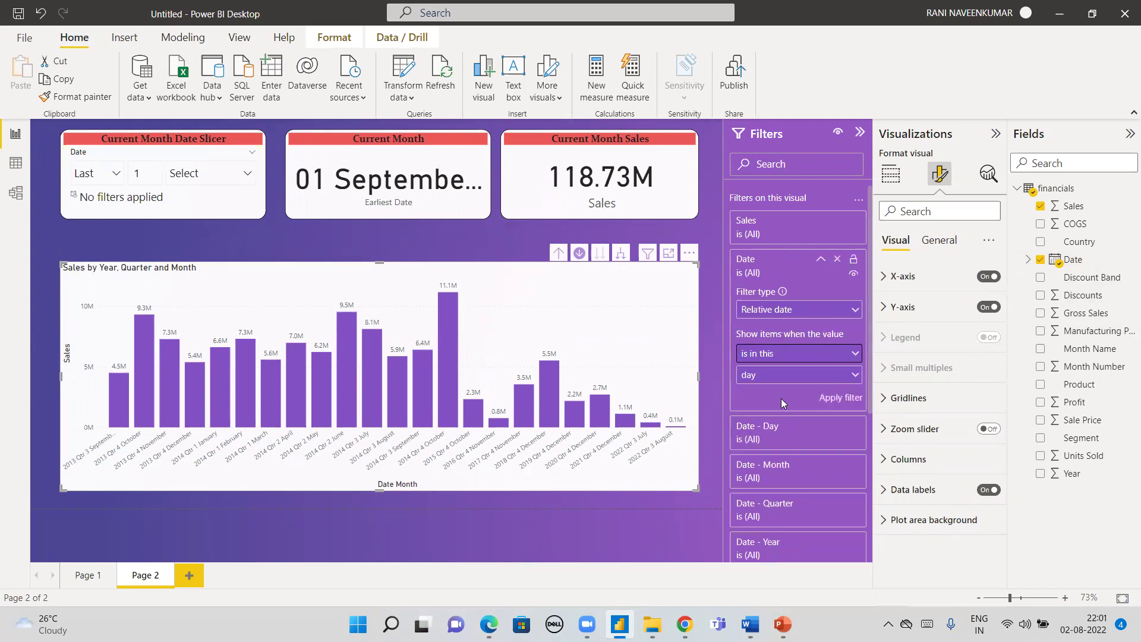
pyautogui.click(791, 375)
pyautogui.click(783, 436)
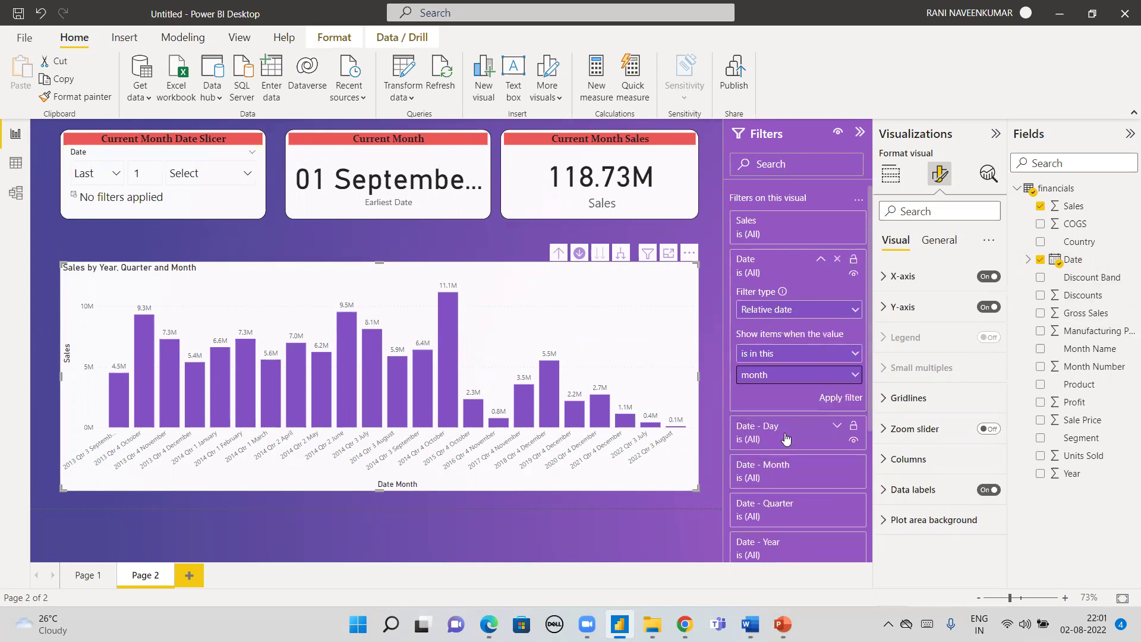
pyautogui.click(841, 397)
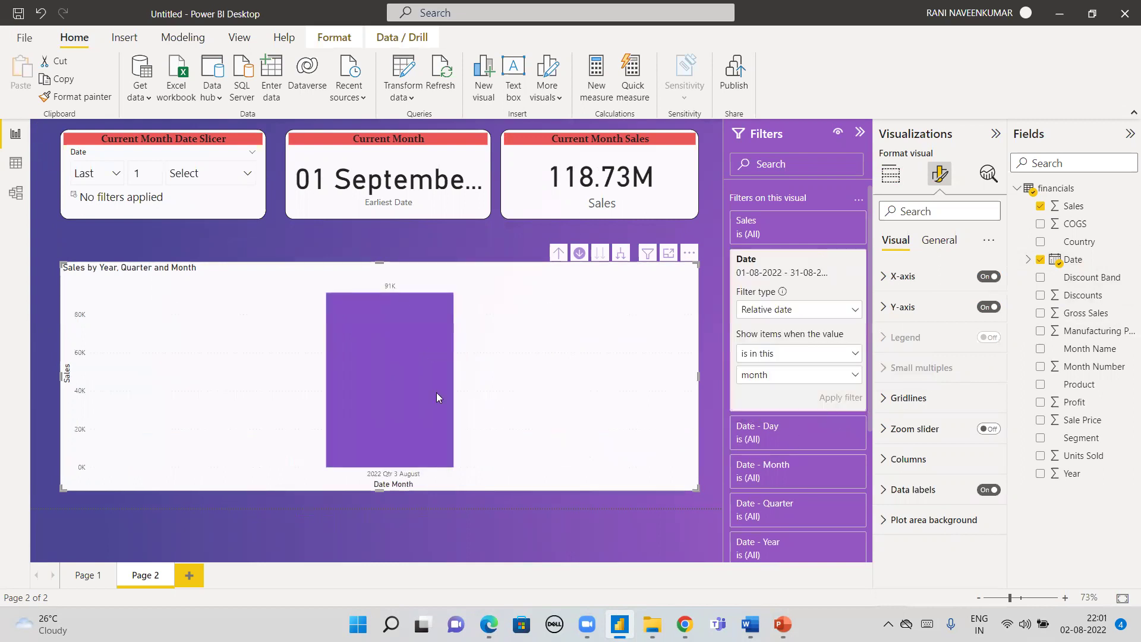
pyautogui.moveTo(420, 410)
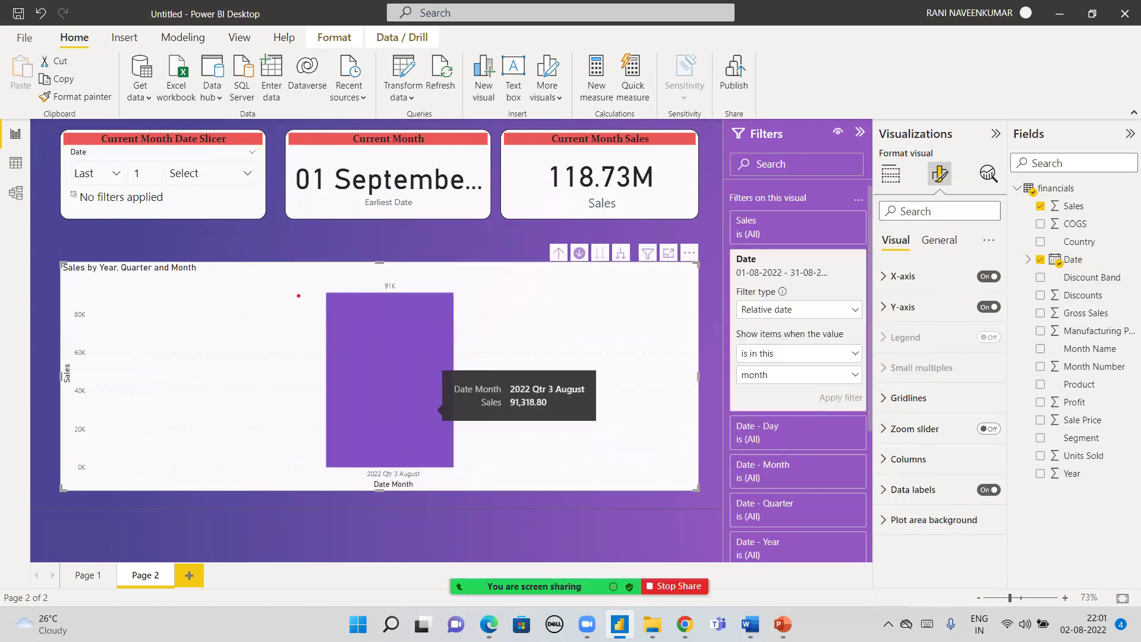
pyautogui.moveTo(290, 282)
pyautogui.mouseDown()
pyautogui.moveTo(302, 385)
pyautogui.moveTo(419, 465)
pyautogui.moveTo(527, 489)
pyautogui.mouseUp()
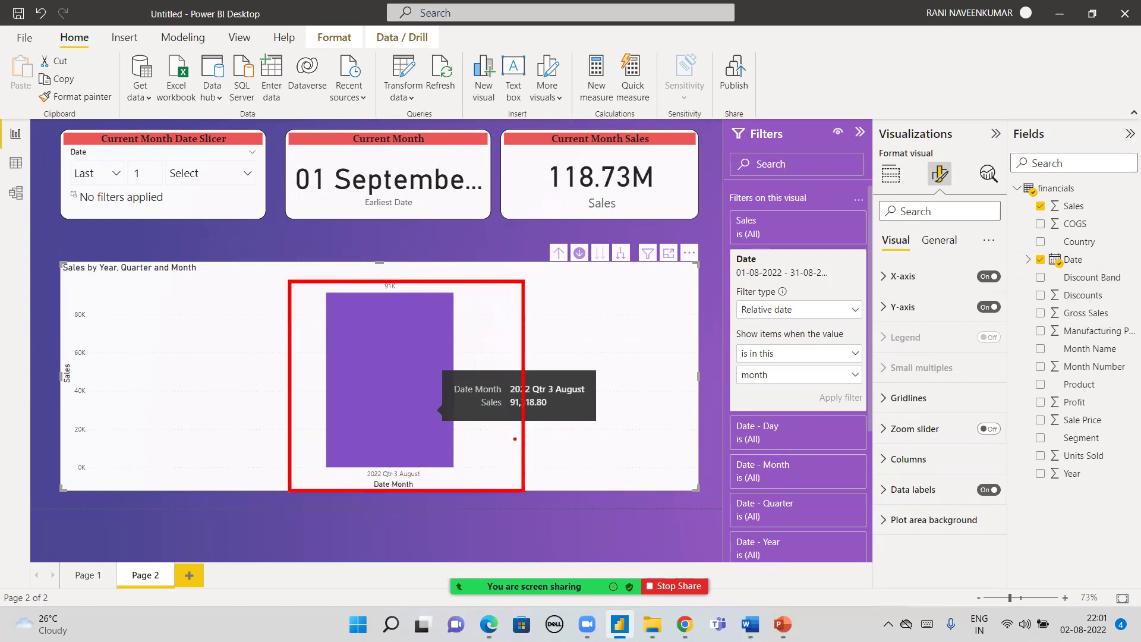
pyautogui.press('Escape')
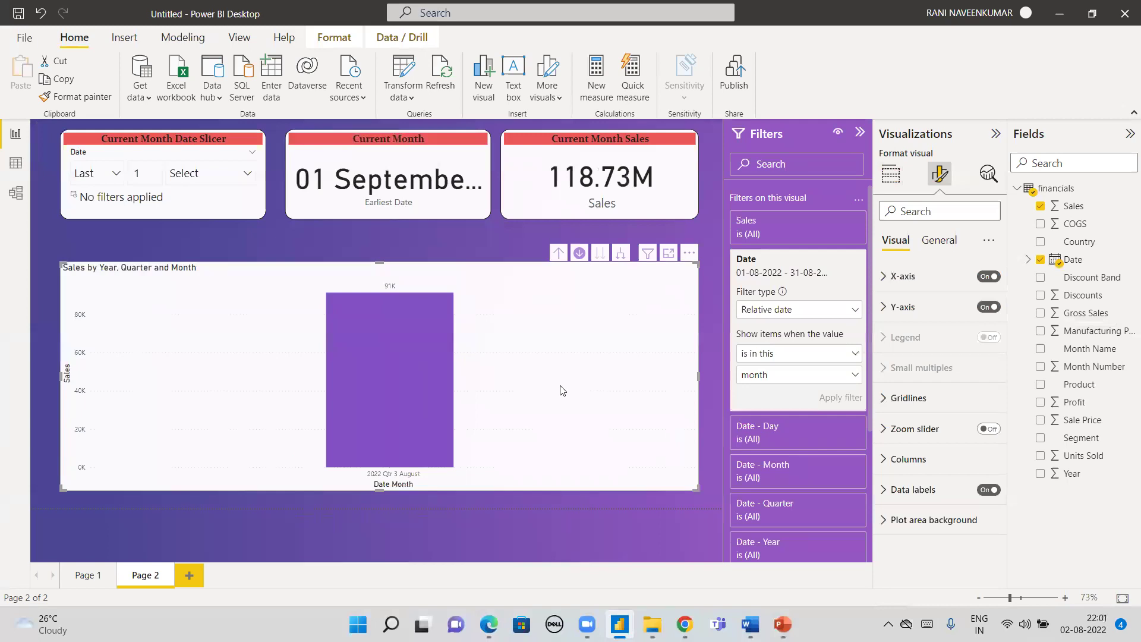
# Change the filter type of the chart's Date filter to Basic filtering
pyautogui.click(854, 310)
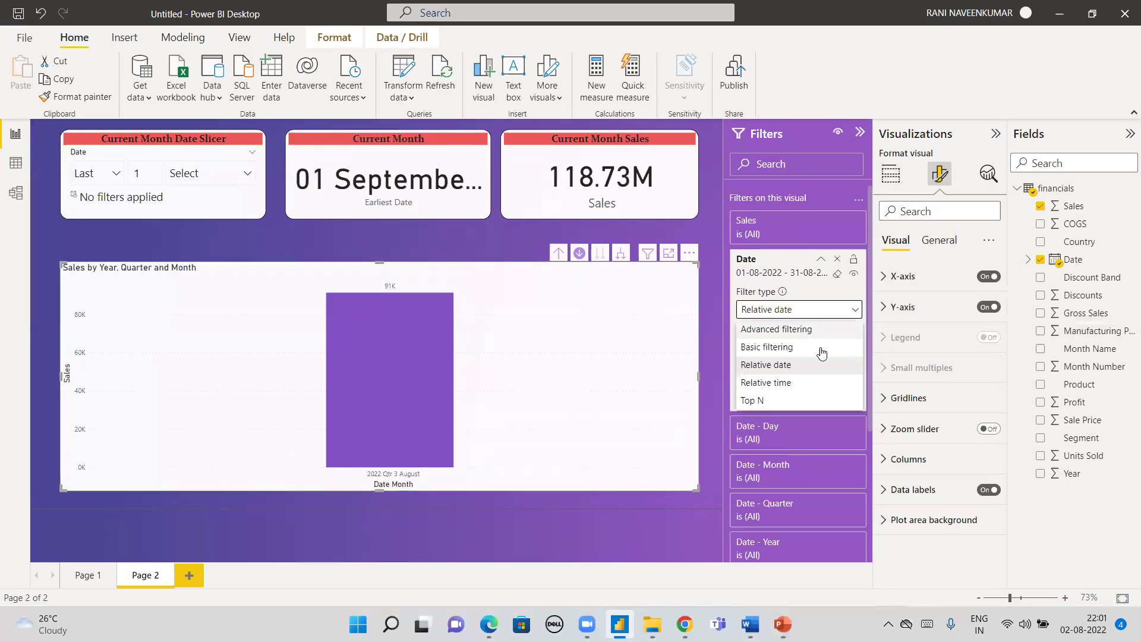
pyautogui.click(798, 349)
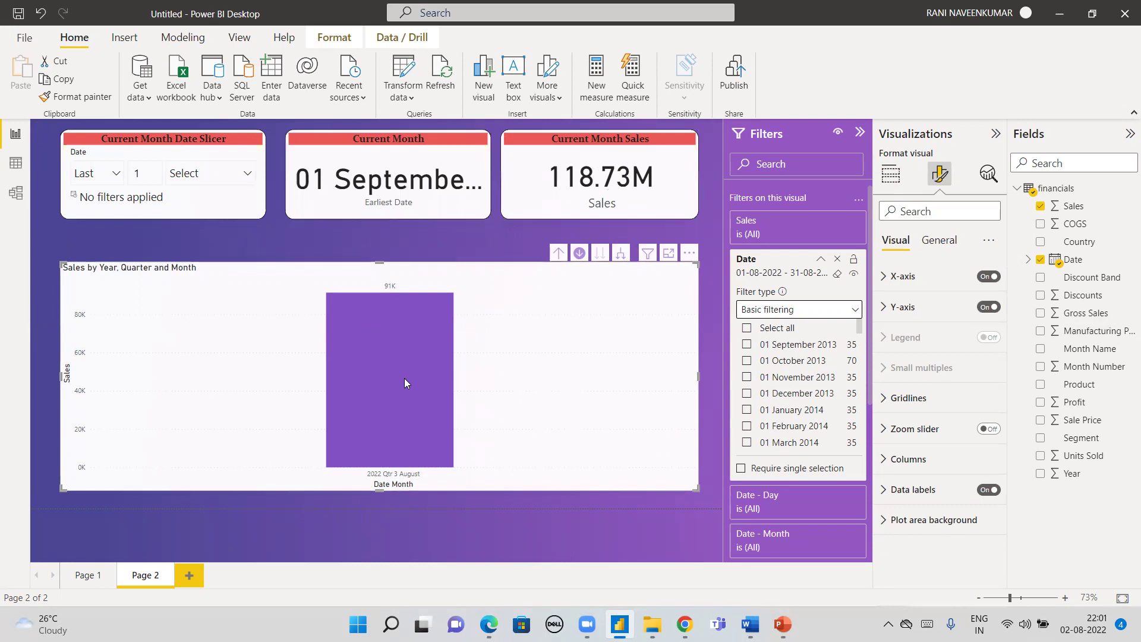
pyautogui.moveTo(404, 383)
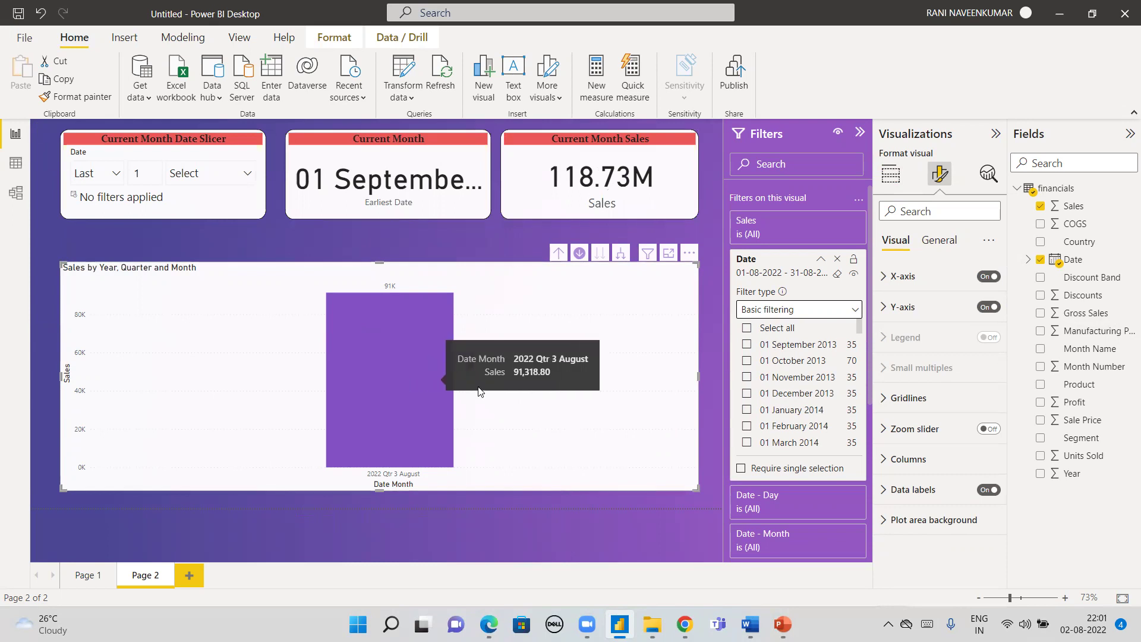
# Add a calculated column to the financials table, name it is current month and begin its formula with an IF function
pyautogui.click(16, 163)
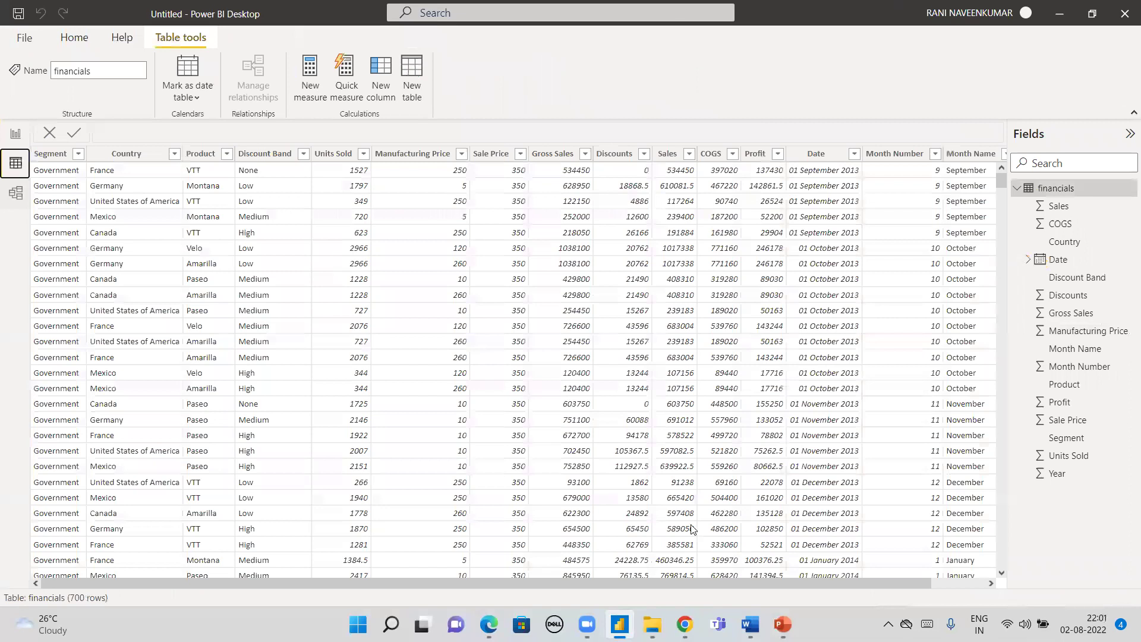
pyautogui.hscroll(2, 923, 583)
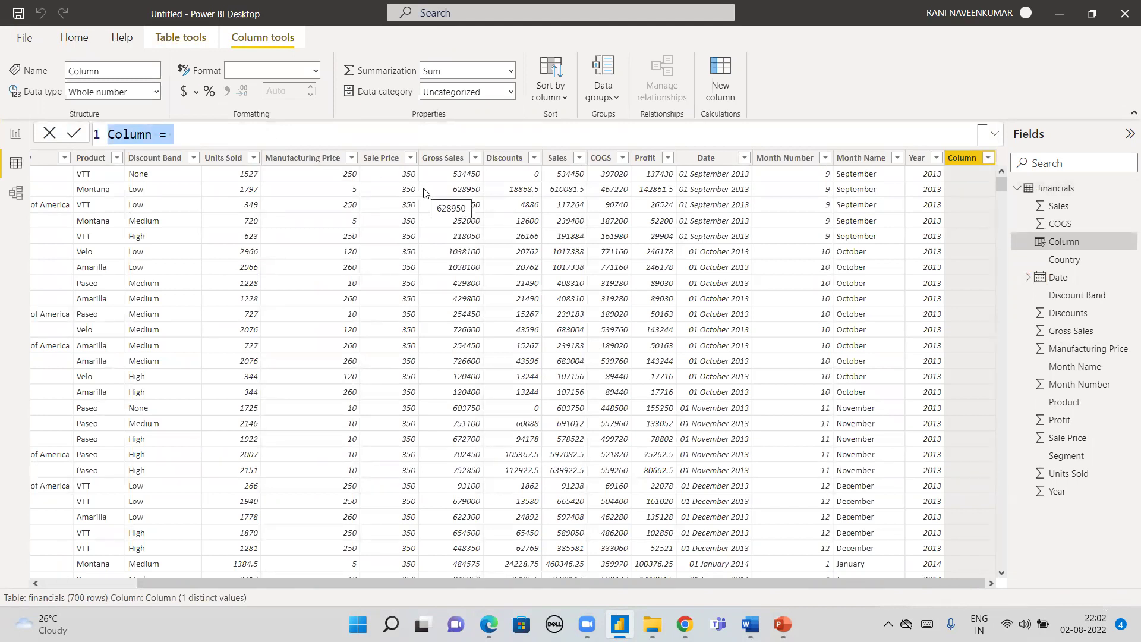
pyautogui.write('is ')
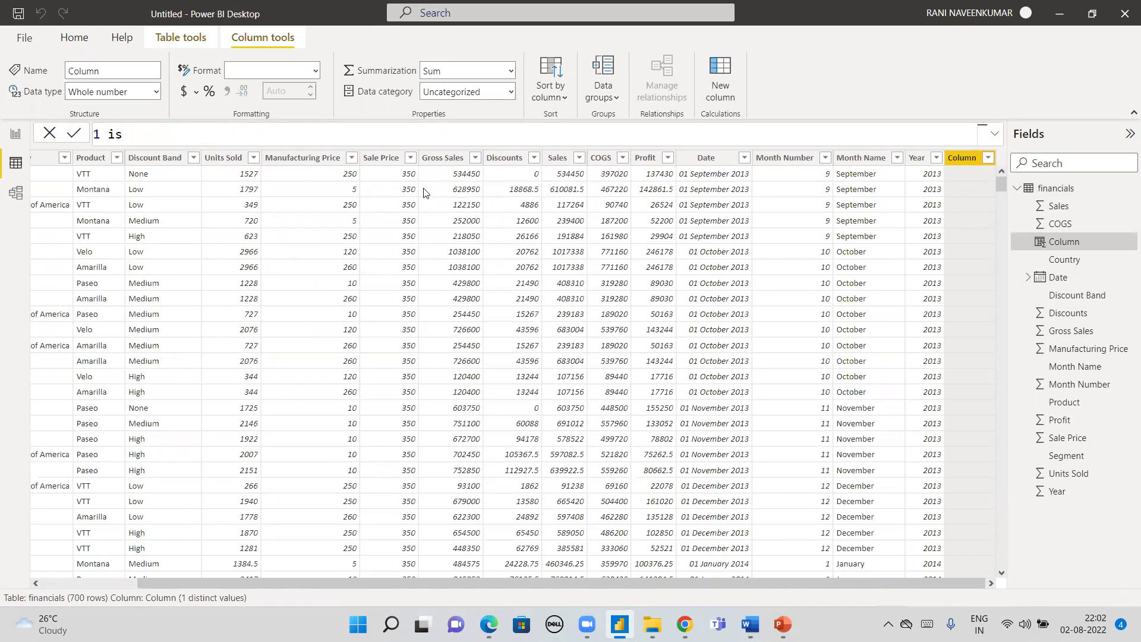
pyautogui.write('current month = IF(')
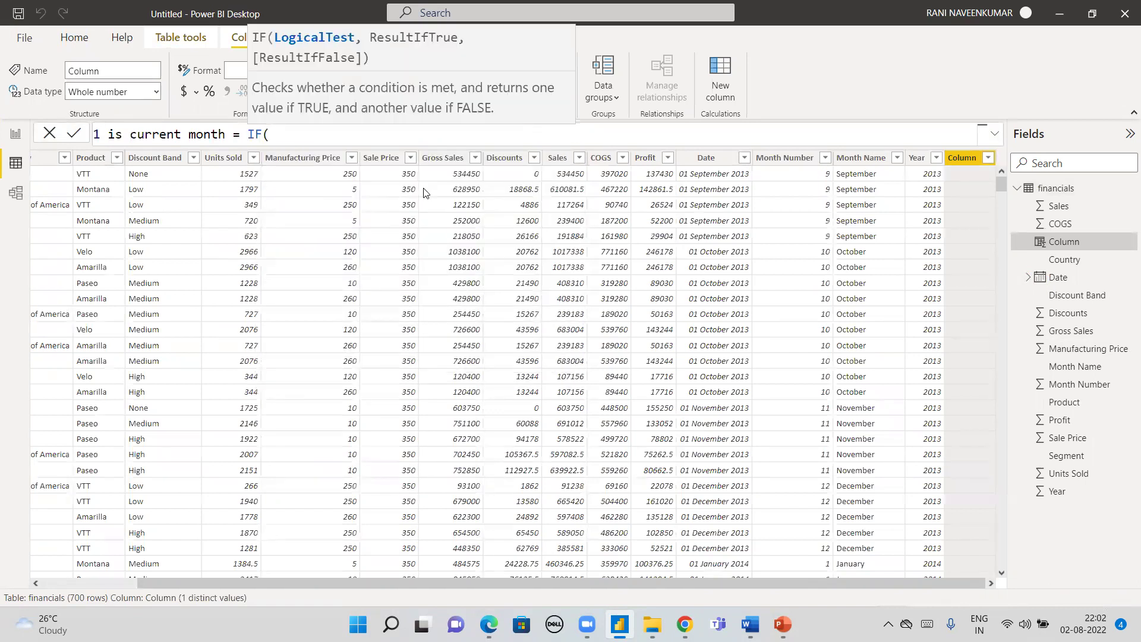
# Enter the year condition YEAR(financials[Date].[Date]) = YEAR(TODAY()) as the first part of the IF test
pyautogui.write('ye')
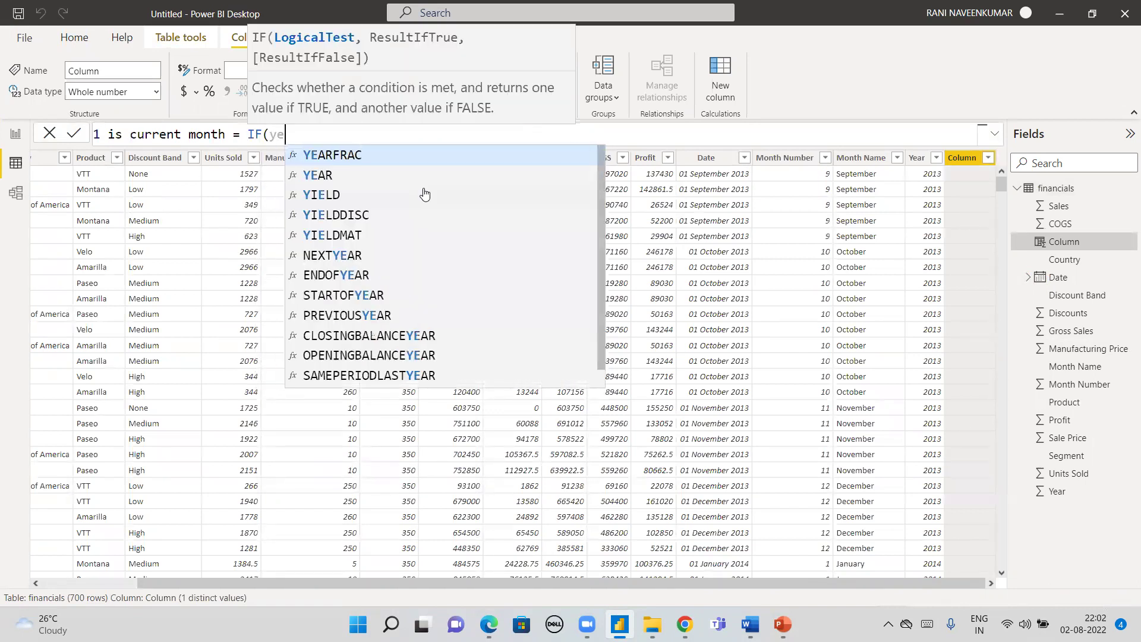
pyautogui.press('Down')
pyautogui.press('Tab')
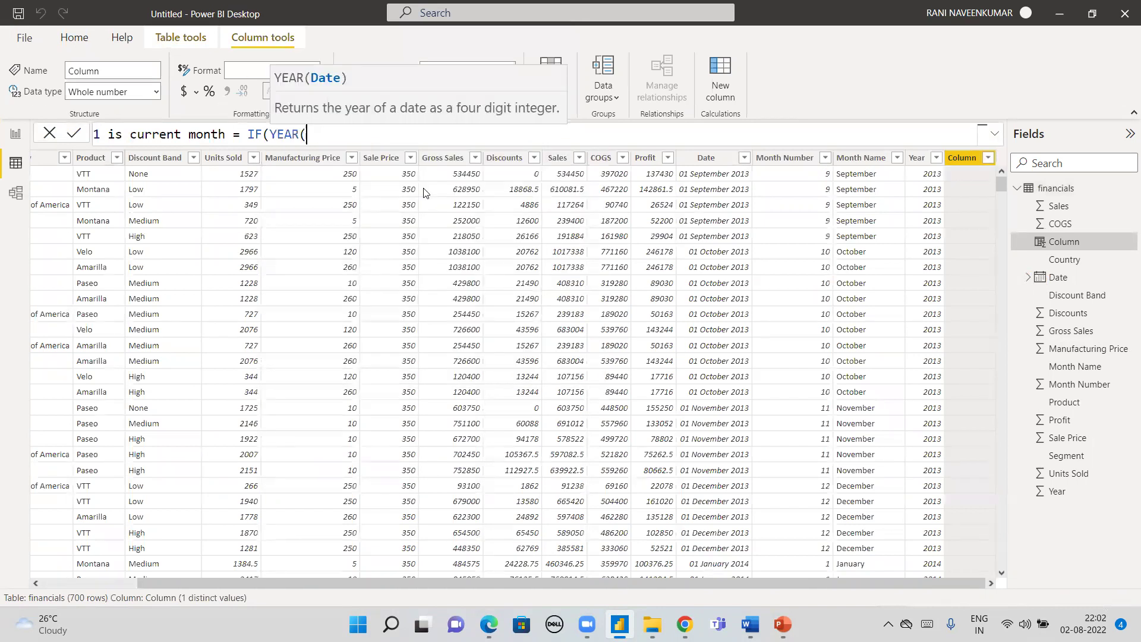
pyautogui.write('date')
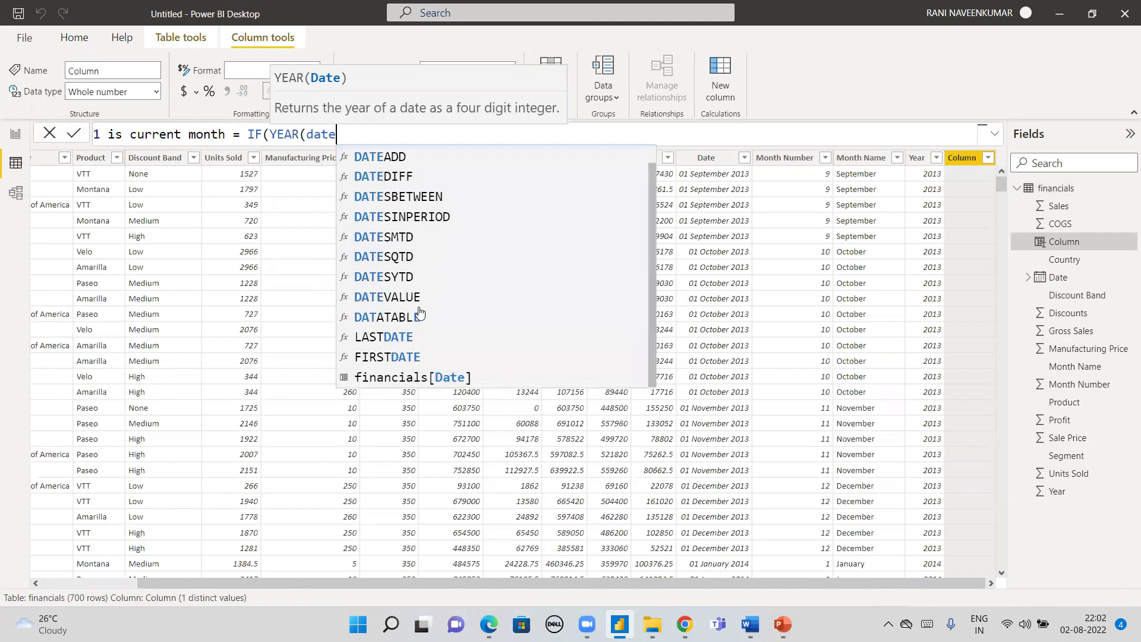
pyautogui.click(404, 378)
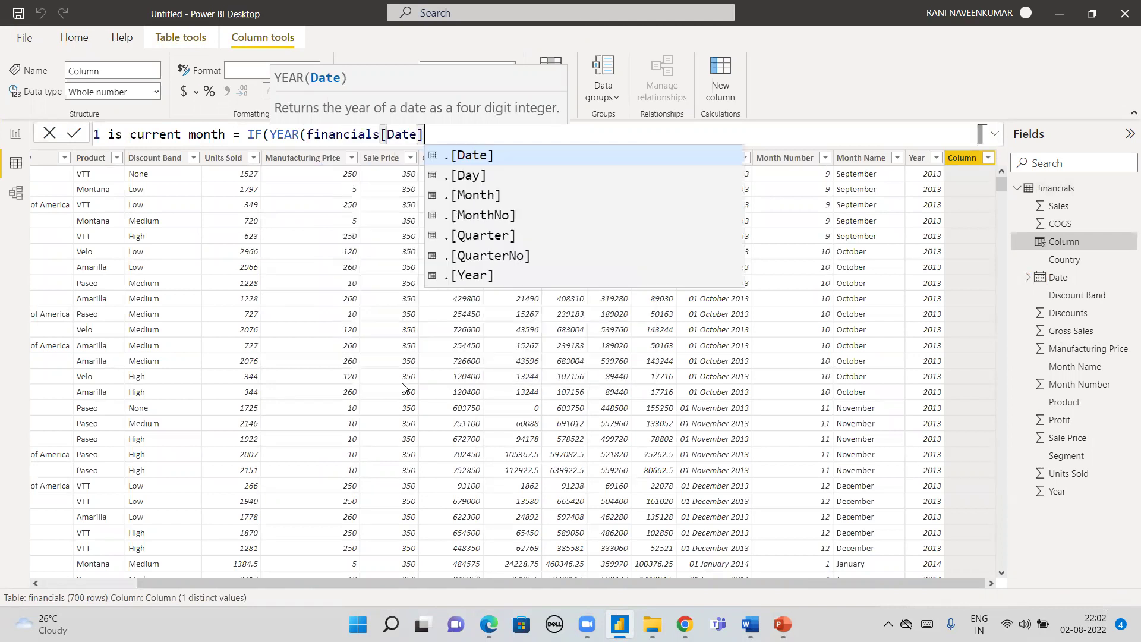
pyautogui.click(473, 157)
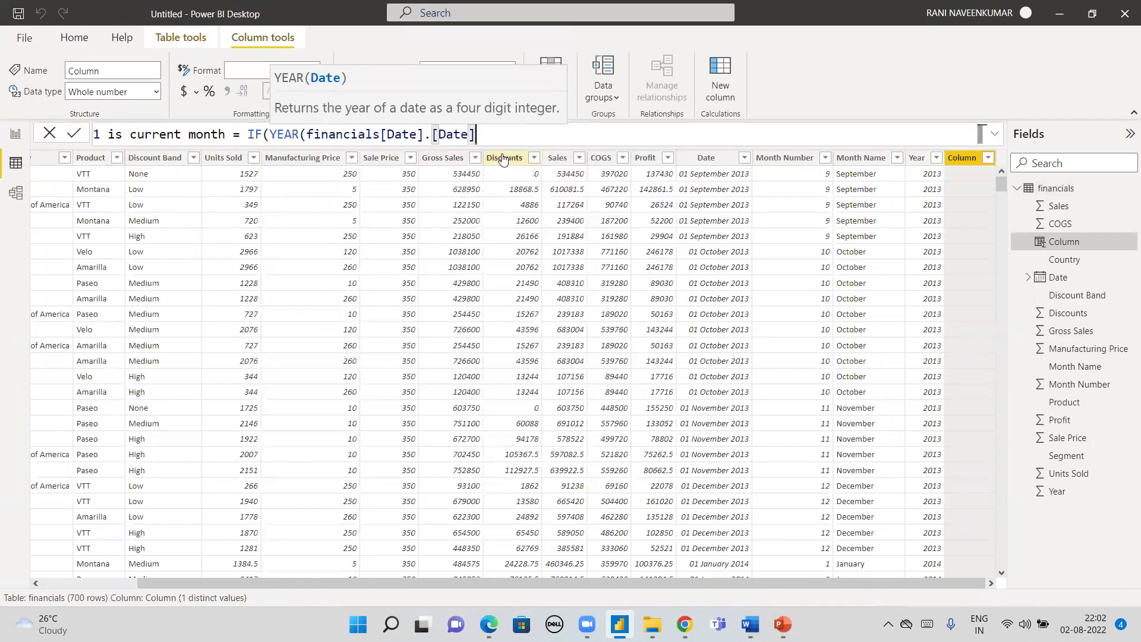
pyautogui.write(') =')
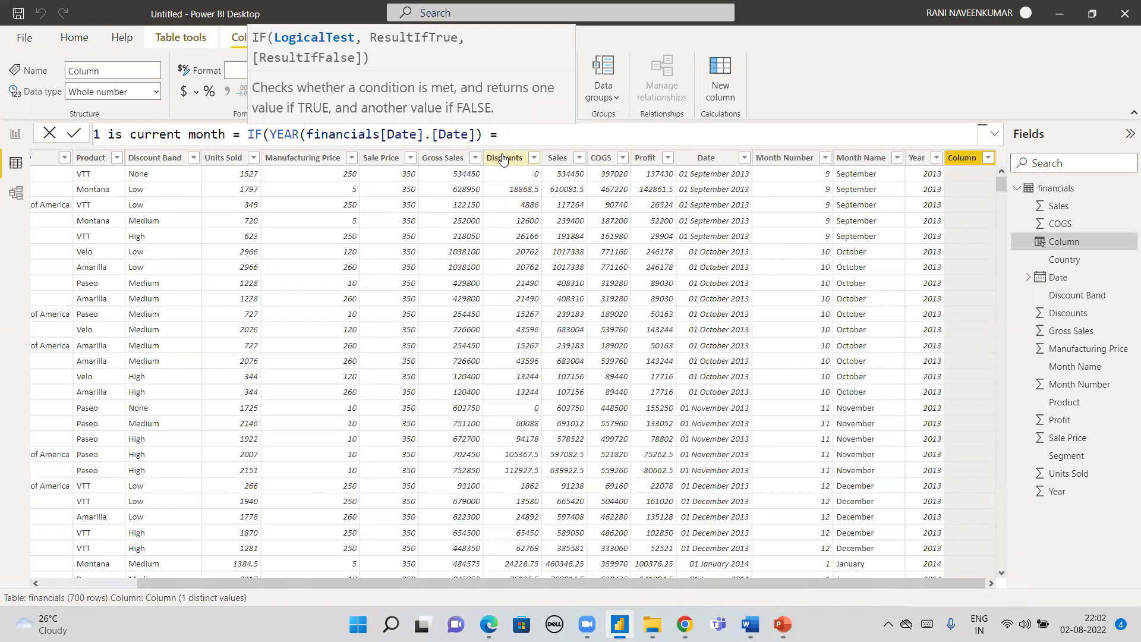
pyautogui.write(' year')
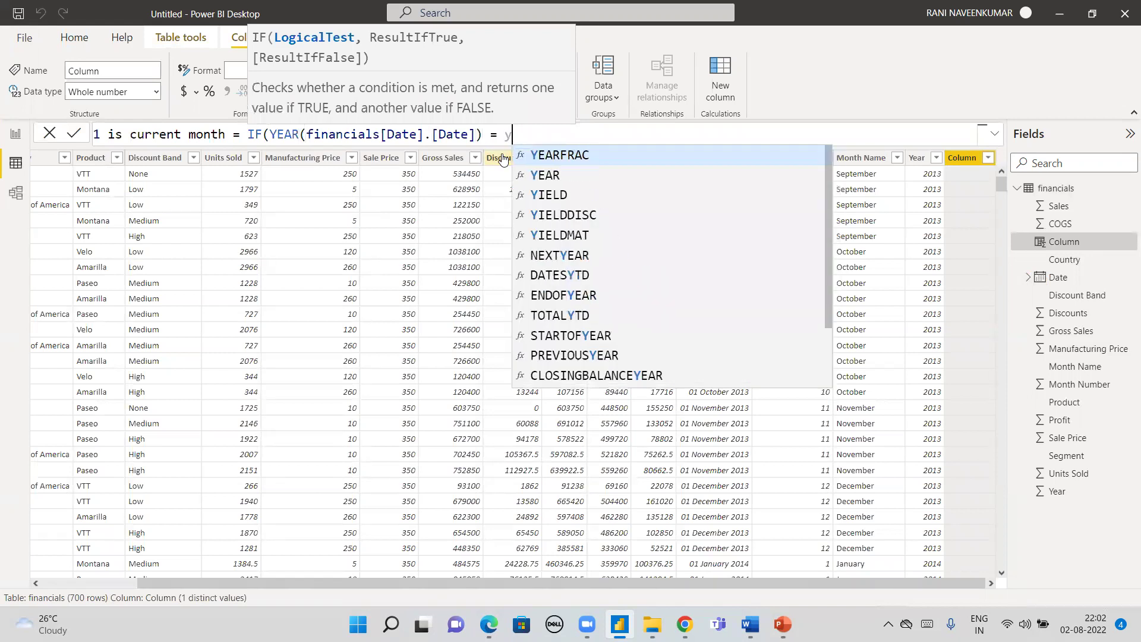
pyautogui.click(570, 175)
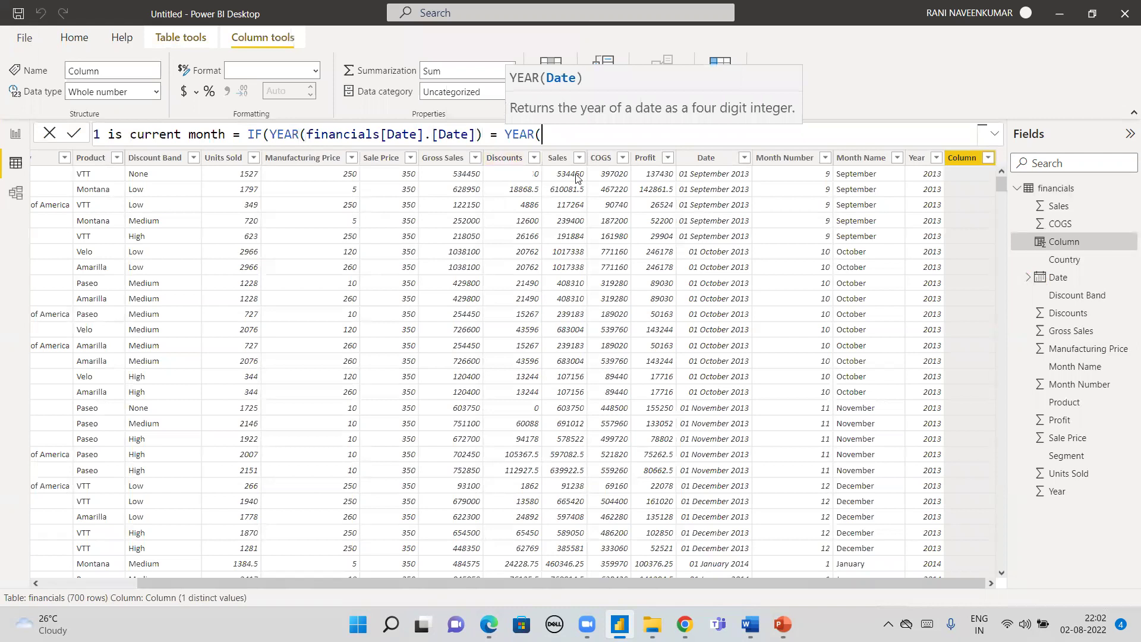
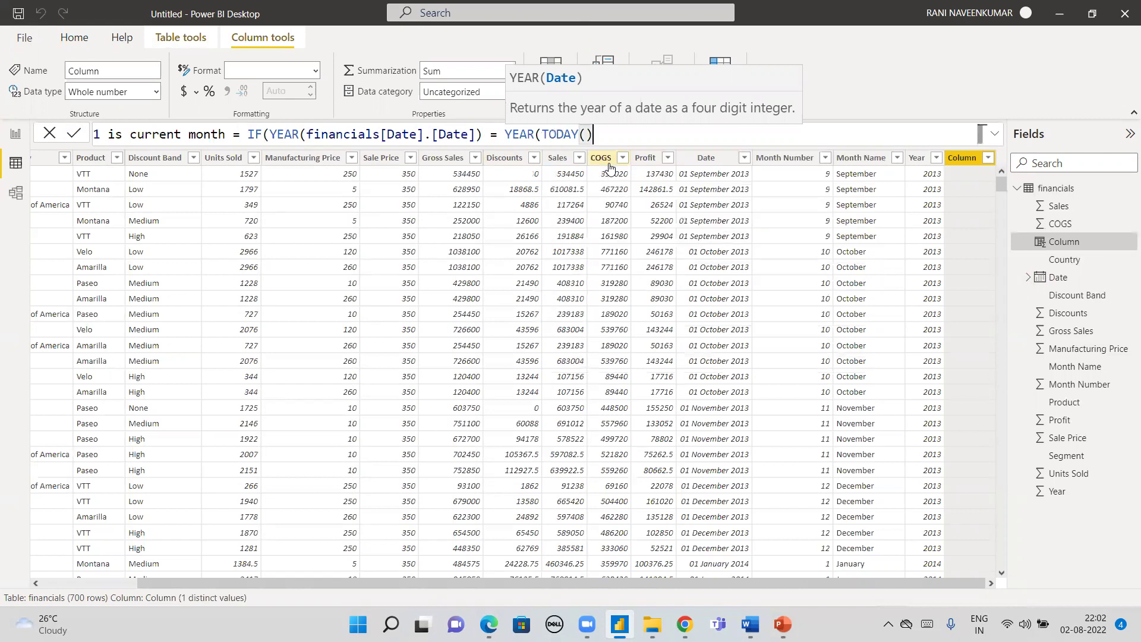
pyautogui.write(') &')
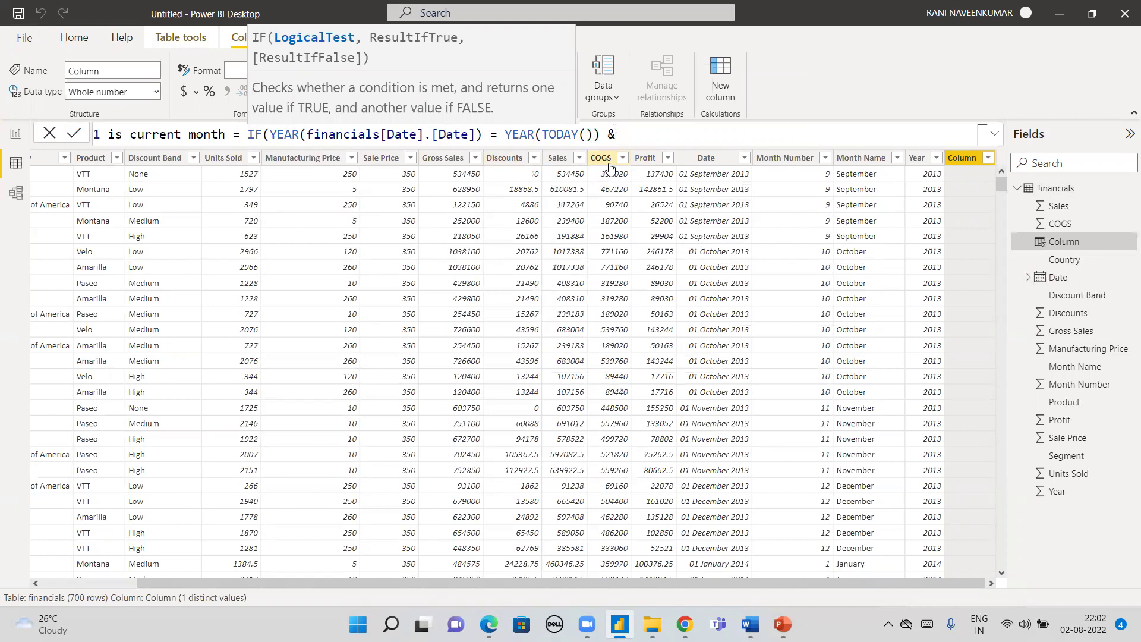
# Join a second condition with && on a new indented line of the formula and begin it with the MONTH function
pyautogui.write('&')
pyautogui.hotkey('shift', 'Return')
pyautogui.press('Tab')
pyautogui.press('Tab')
pyautogui.press('Tab')
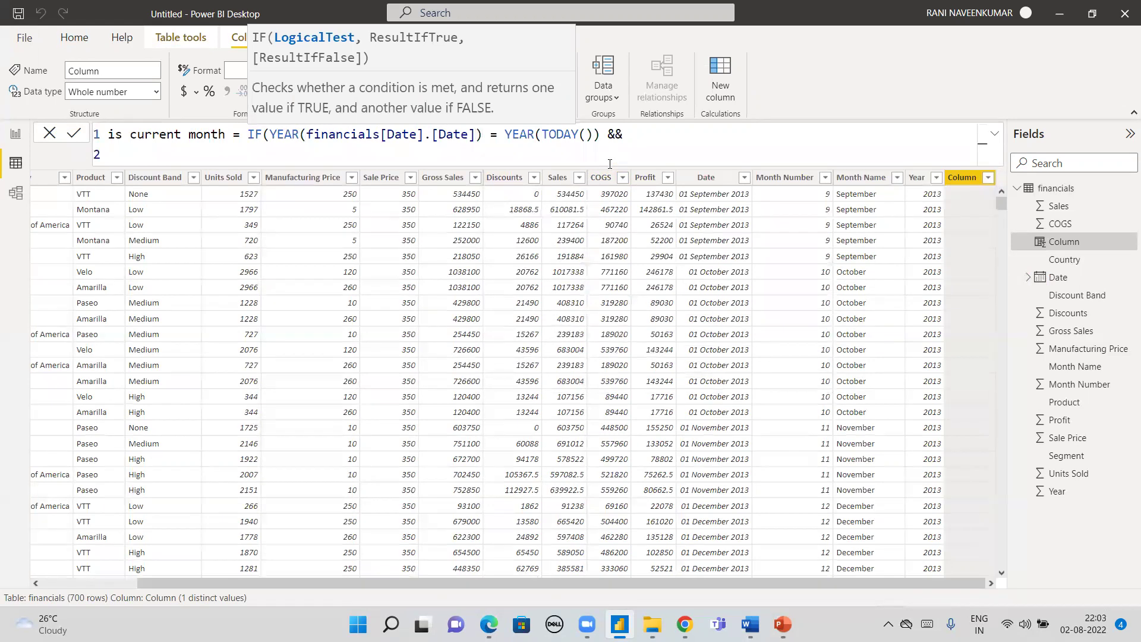
pyautogui.write('month')
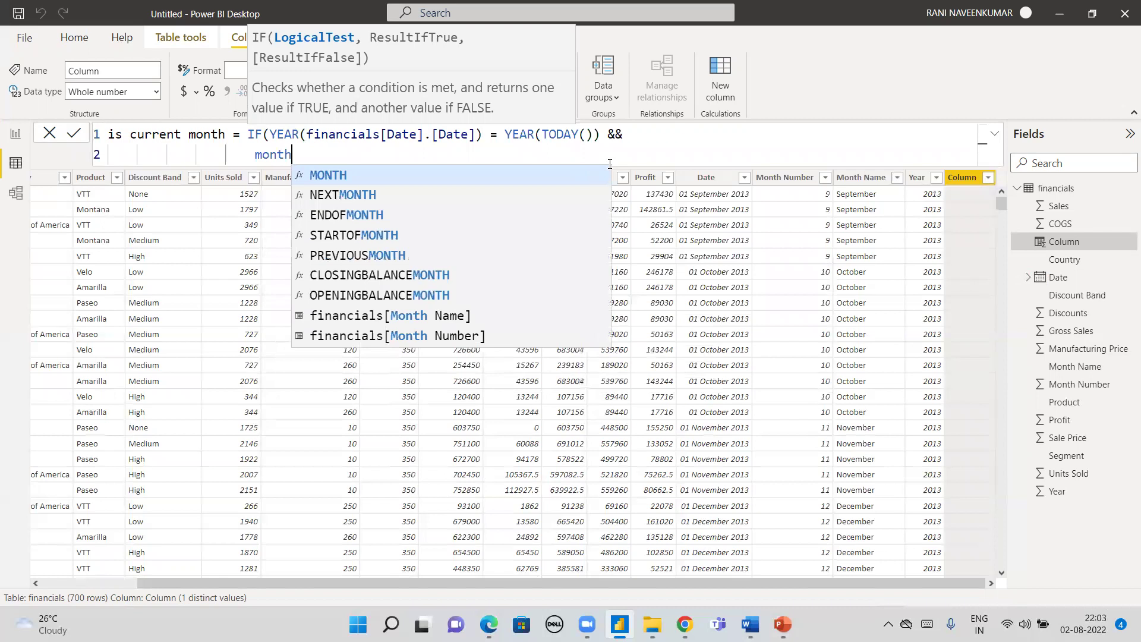
pyautogui.press('Tab')
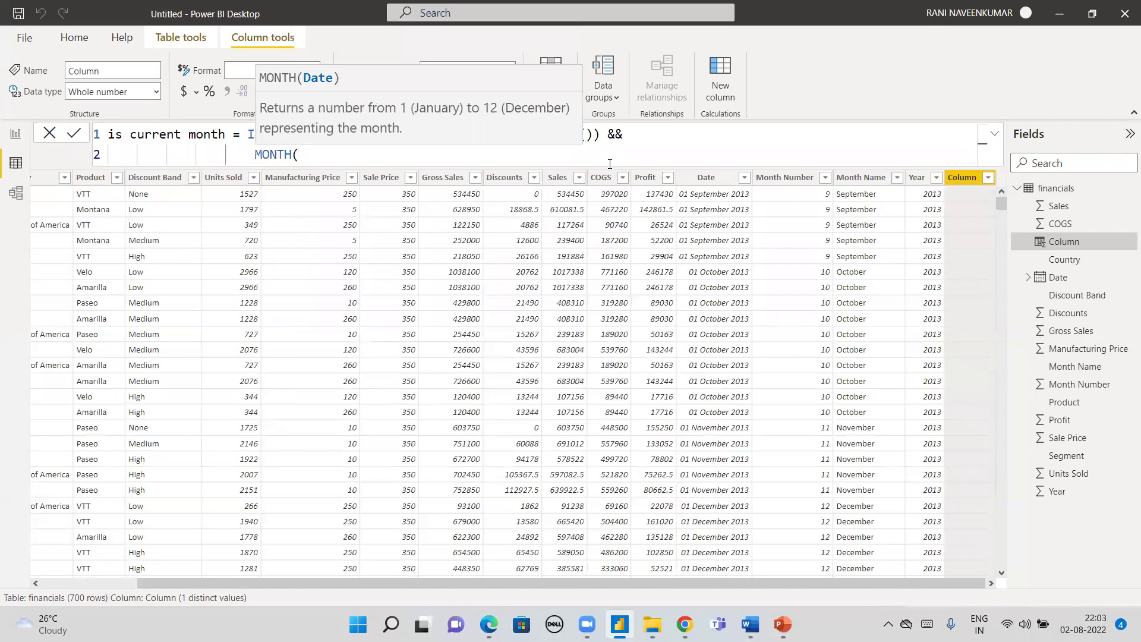
# Try to commit the formula with financials[Date] as the MONTH argument and both brackets closed
pyautogui.write('date')
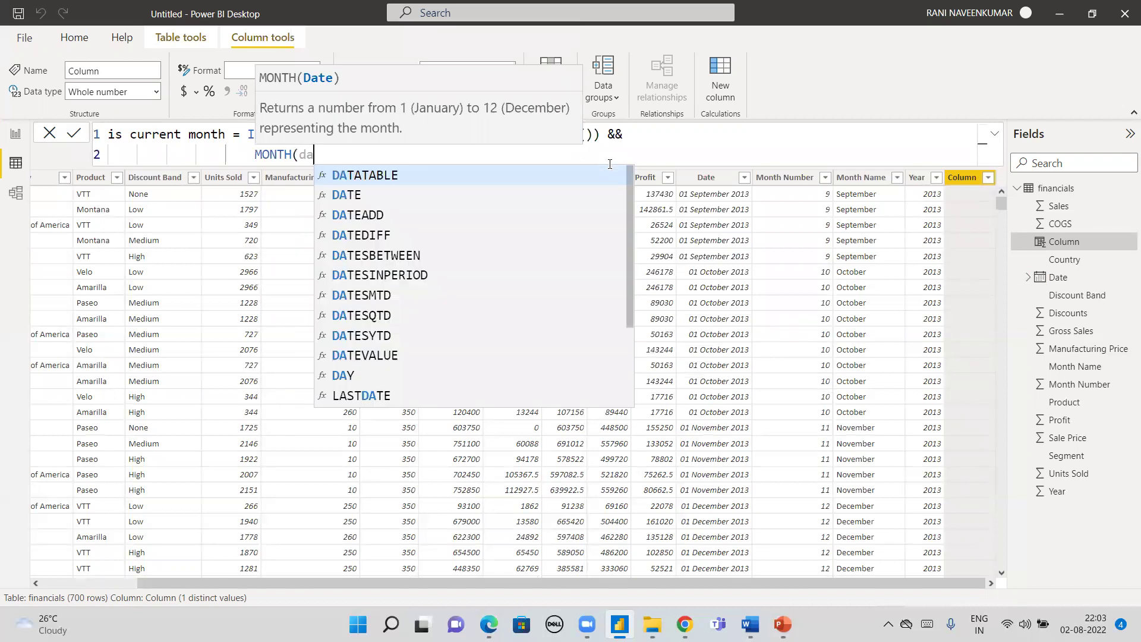
pyautogui.scroll(-1, 456, 402)
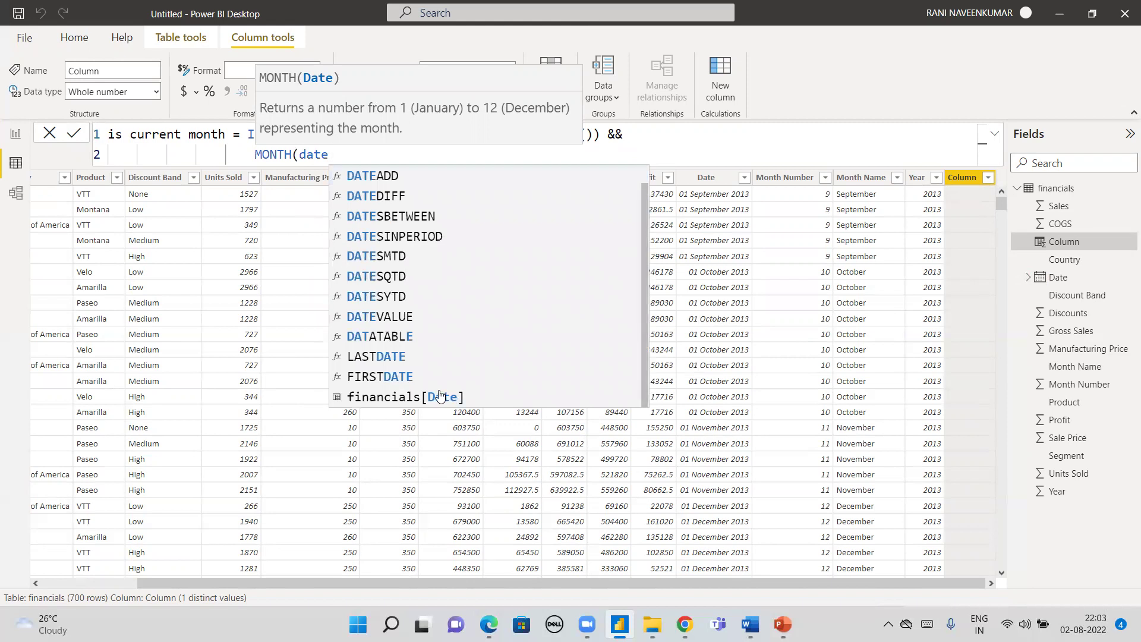
pyautogui.click(457, 399)
pyautogui.press('Escape')
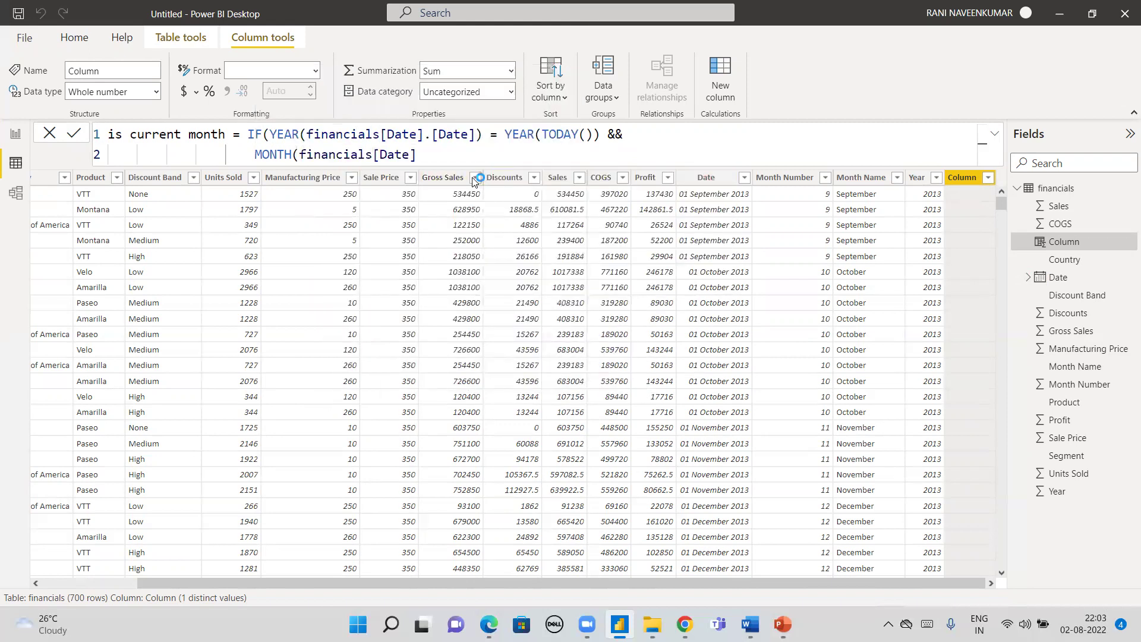
pyautogui.write('))')
pyautogui.press('Return')
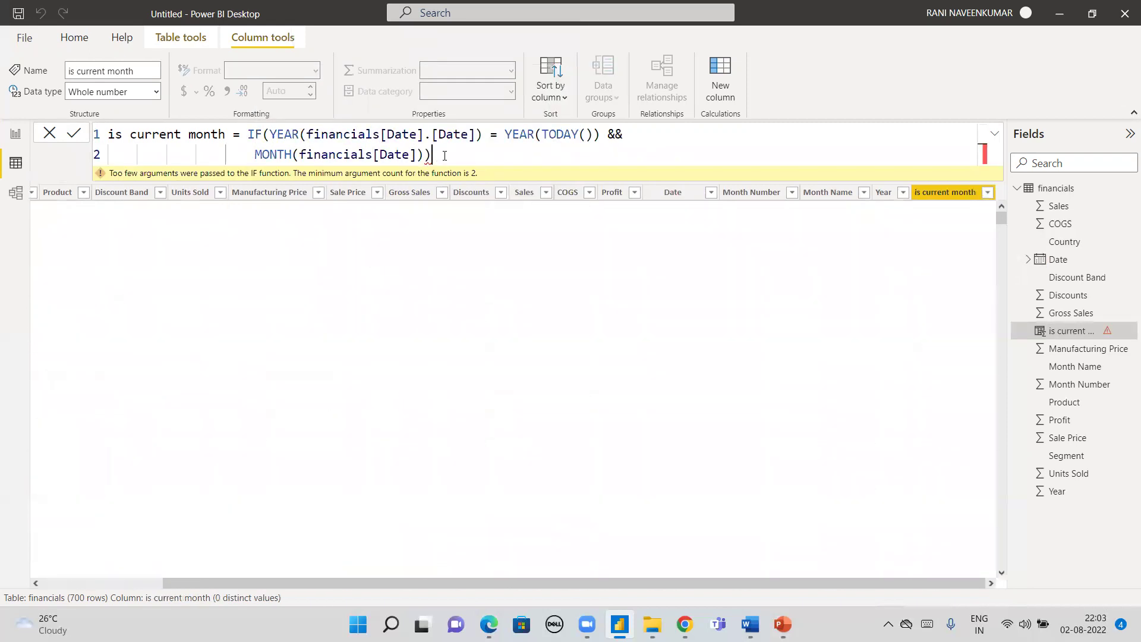
# Delete the closing brackets and the financials[Date] argument after MONTH( in the formula's second line
pyautogui.press('BackSpace')
pyautogui.press('BackSpace')
pyautogui.press('BackSpace')
pyautogui.press('BackSpace')
pyautogui.press('BackSpace')
pyautogui.press('BackSpace')
pyautogui.press('BackSpace')
pyautogui.press('BackSpace')
pyautogui.press('BackSpace')
pyautogui.press('BackSpace')
pyautogui.press('BackSpace')
pyautogui.press('BackSpace')
pyautogui.press('BackSpace')
pyautogui.press('BackSpace')
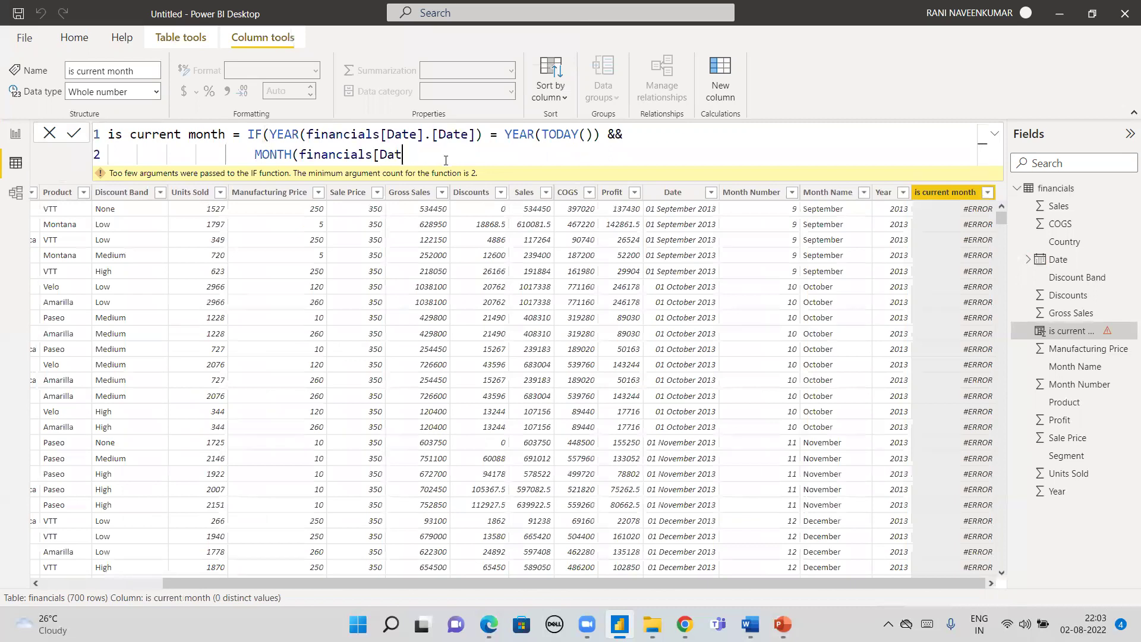
pyautogui.press('BackSpace')
pyautogui.press('BackSpace')
pyautogui.press('BackSpace')
pyautogui.press('BackSpace')
# Complete the month condition as MONTH(financials[Date].[Date]) = MONTH(TODAY()) and end the logical test with a comma
pyautogui.write('date')
pyautogui.scroll(-1, 461, 205)
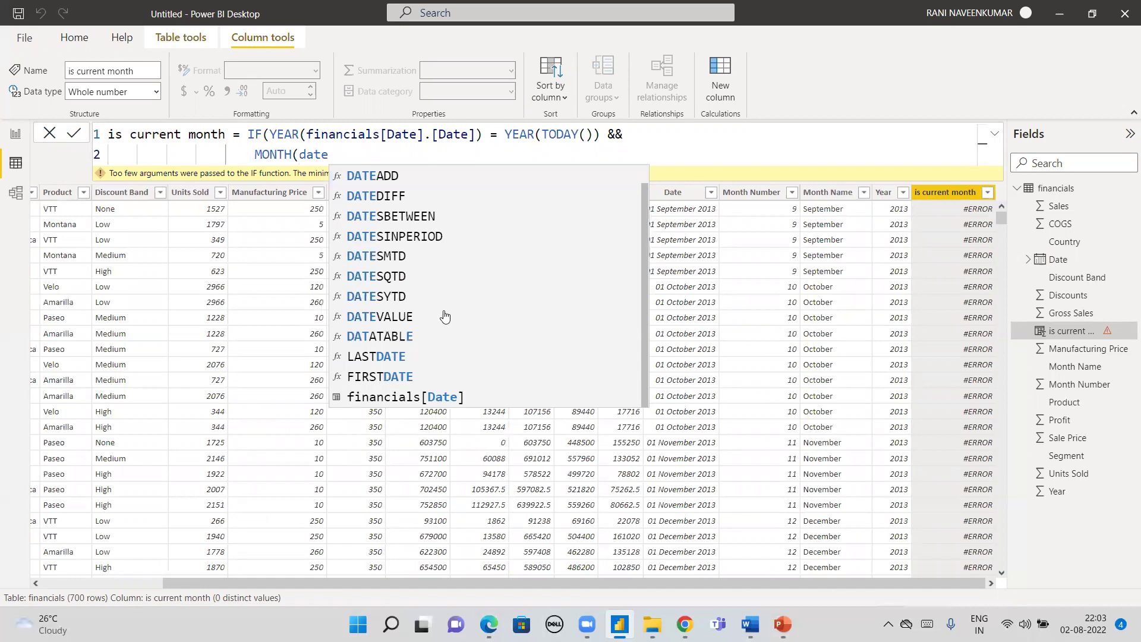
pyautogui.click(439, 396)
pyautogui.click(477, 184)
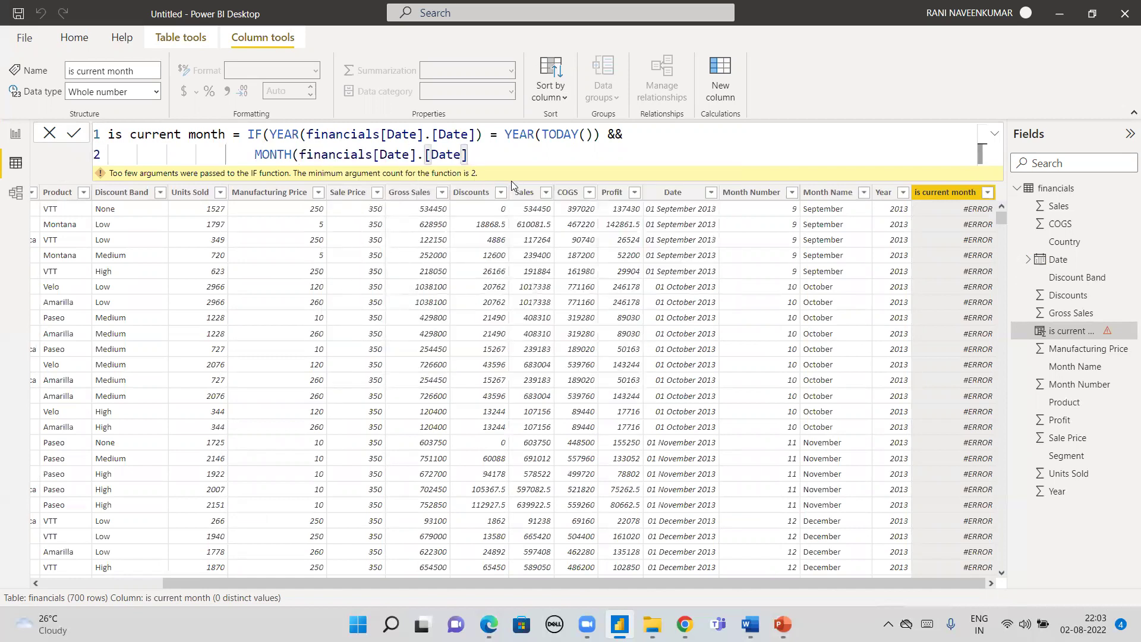
pyautogui.write(') = mon')
pyautogui.press('Tab')
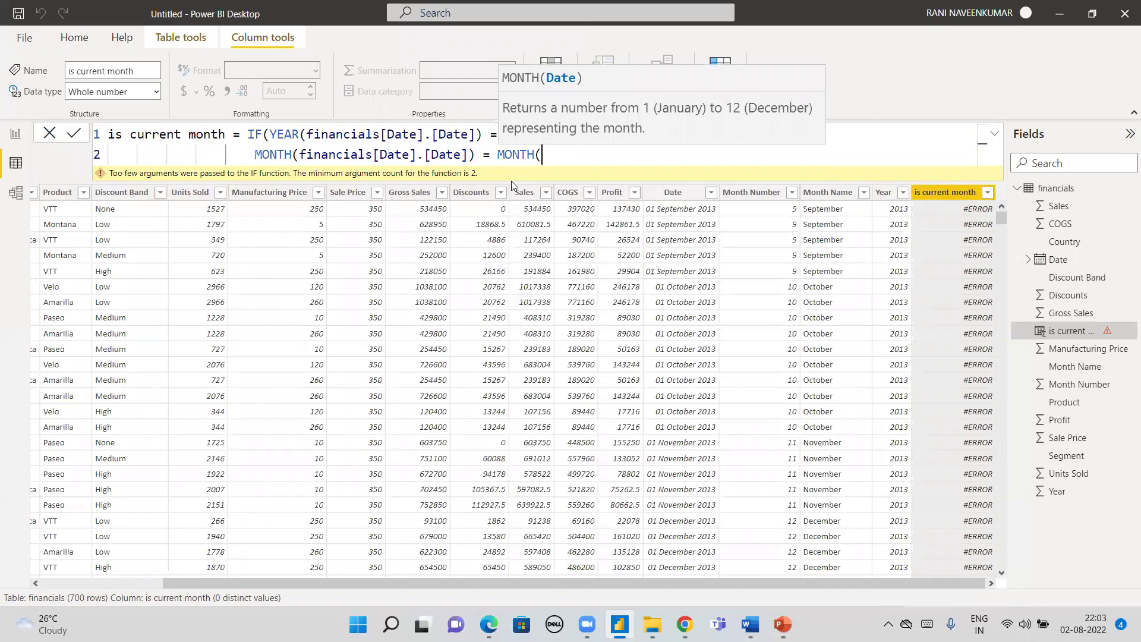
pyautogui.write('tod')
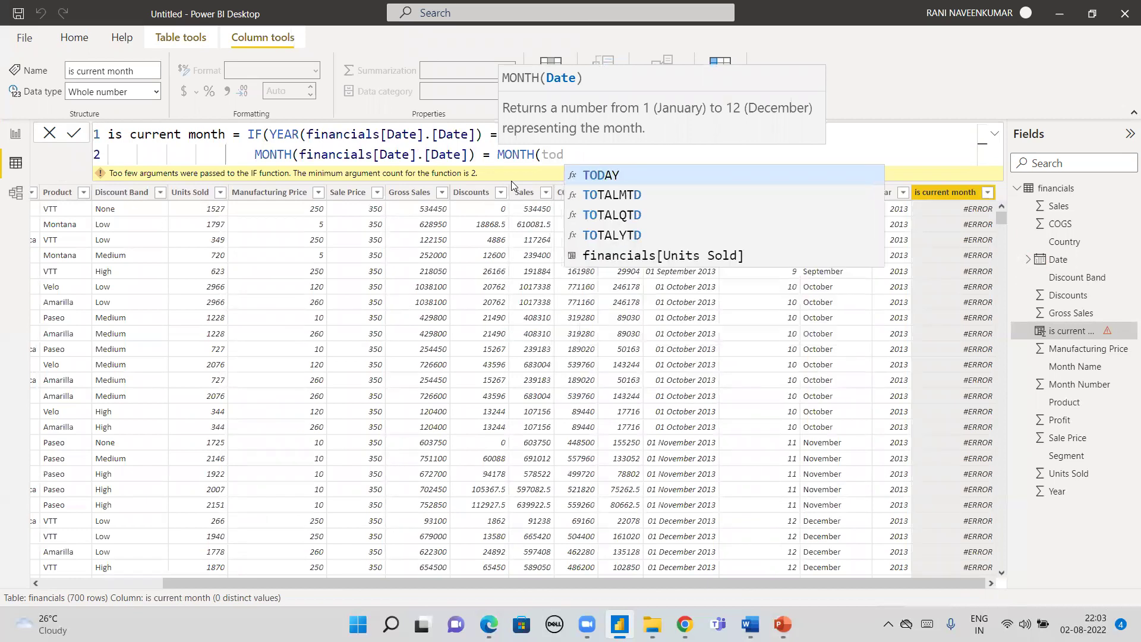
pyautogui.press('Tab')
pyautogui.write(')')
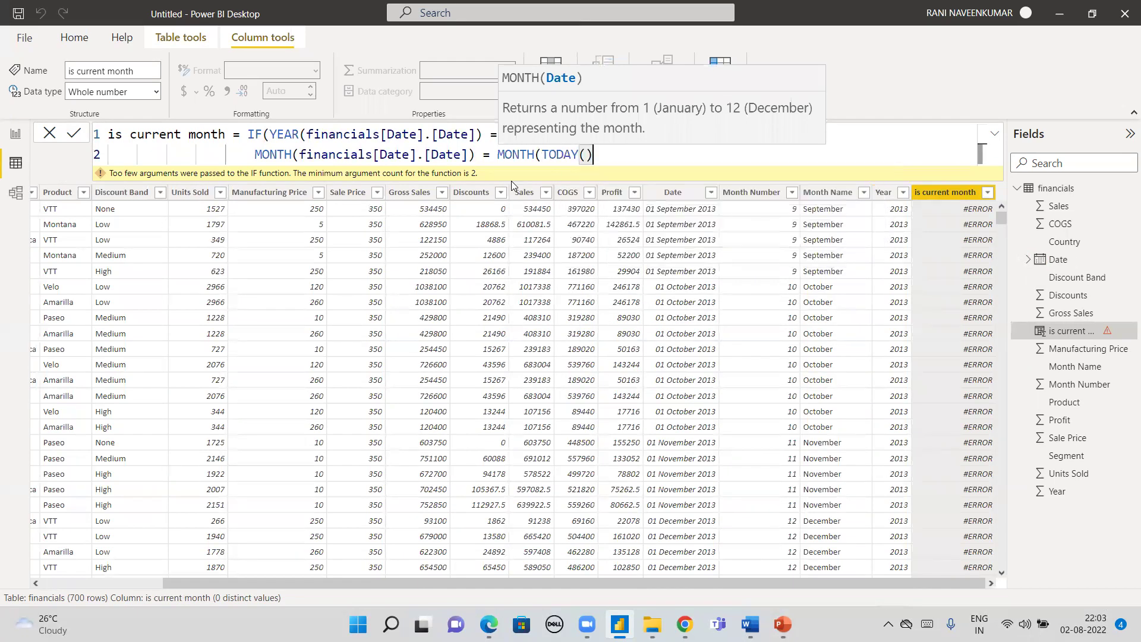
pyautogui.write('),')
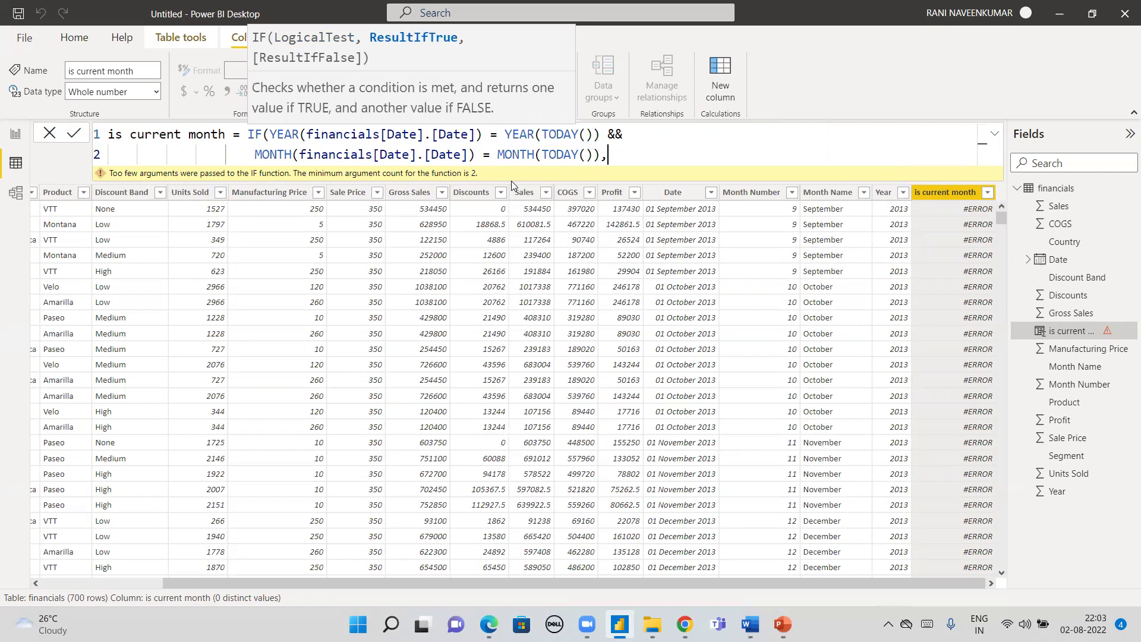
# Make the IF function return 1 when true and 0 otherwise, and commit the column formula
pyautogui.write('1,0')
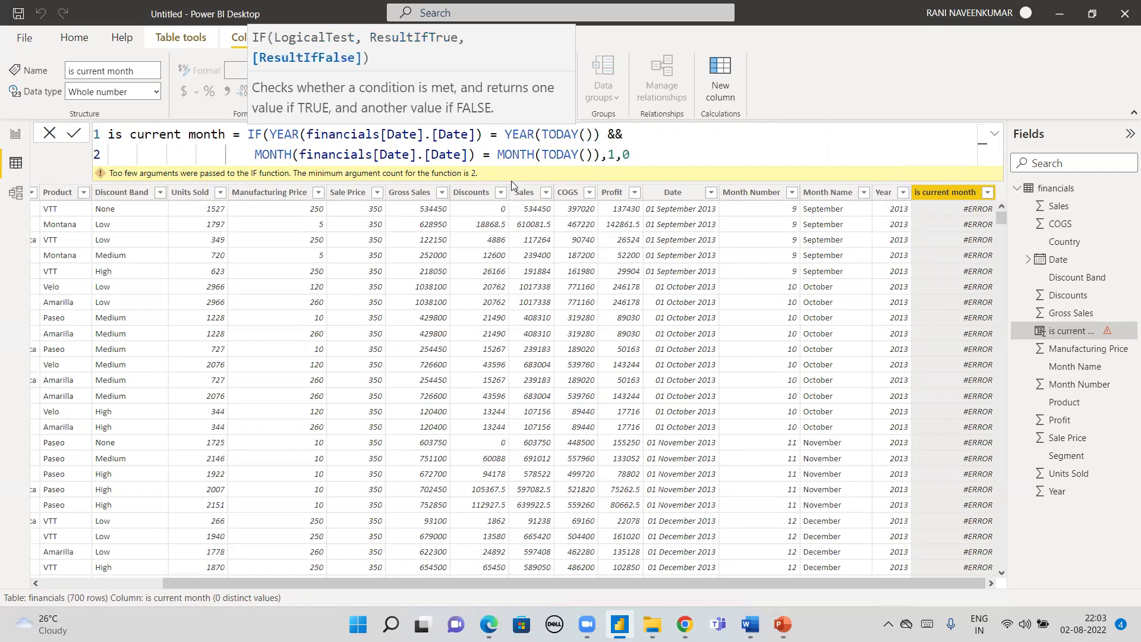
pyautogui.write(')')
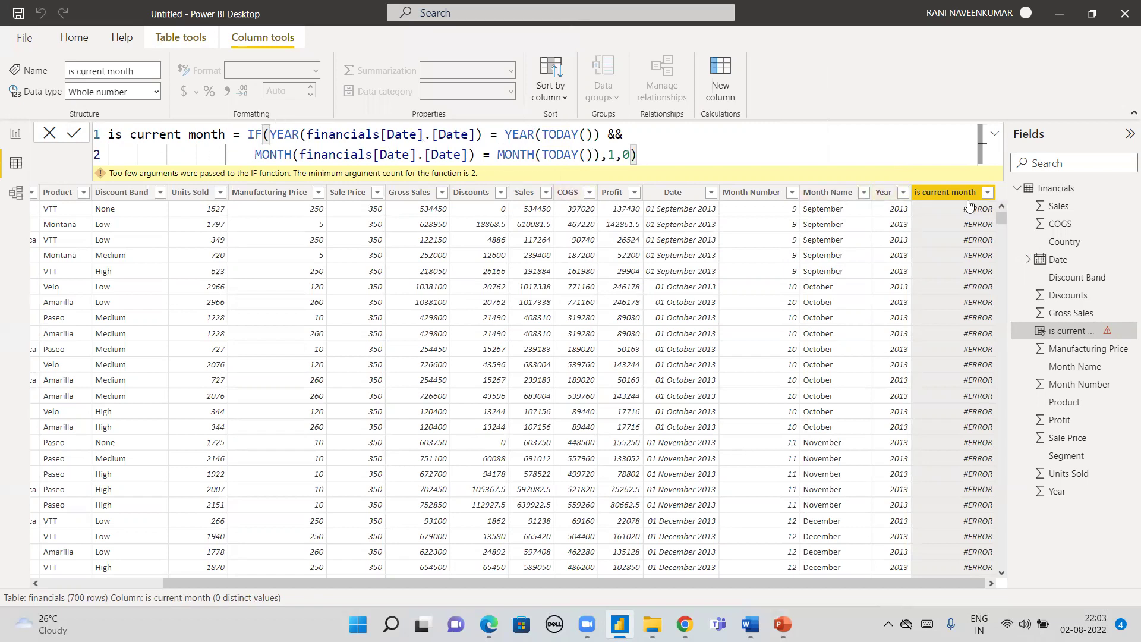
pyautogui.press('Return')
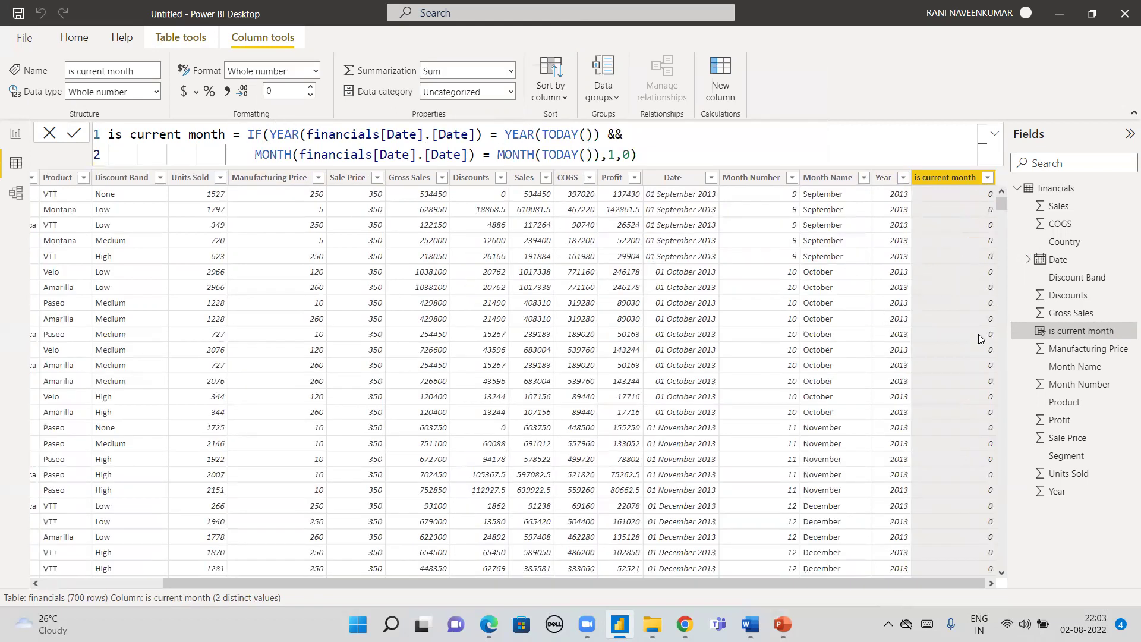
# Compare the date in the table's last row with its is current month value, and go back to the report page
pyautogui.moveTo(1004, 244); pyautogui.dragTo(1005, 553)
pyautogui.moveTo(1000, 591); pyautogui.dragTo(981, 583)
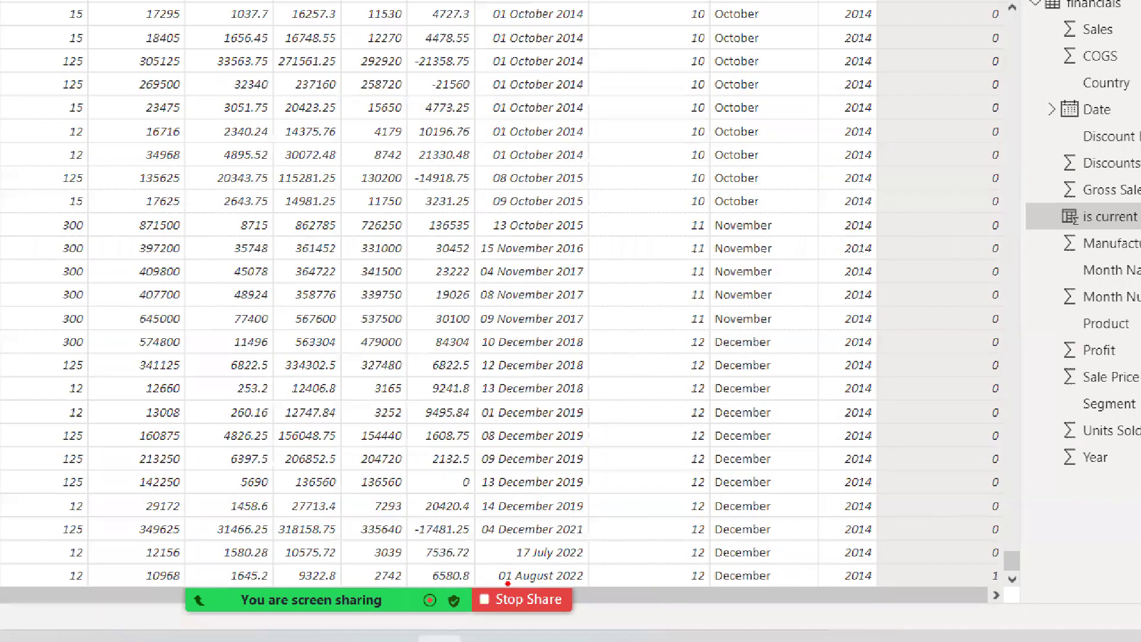
pyautogui.moveTo(483, 584); pyautogui.dragTo(609, 592)
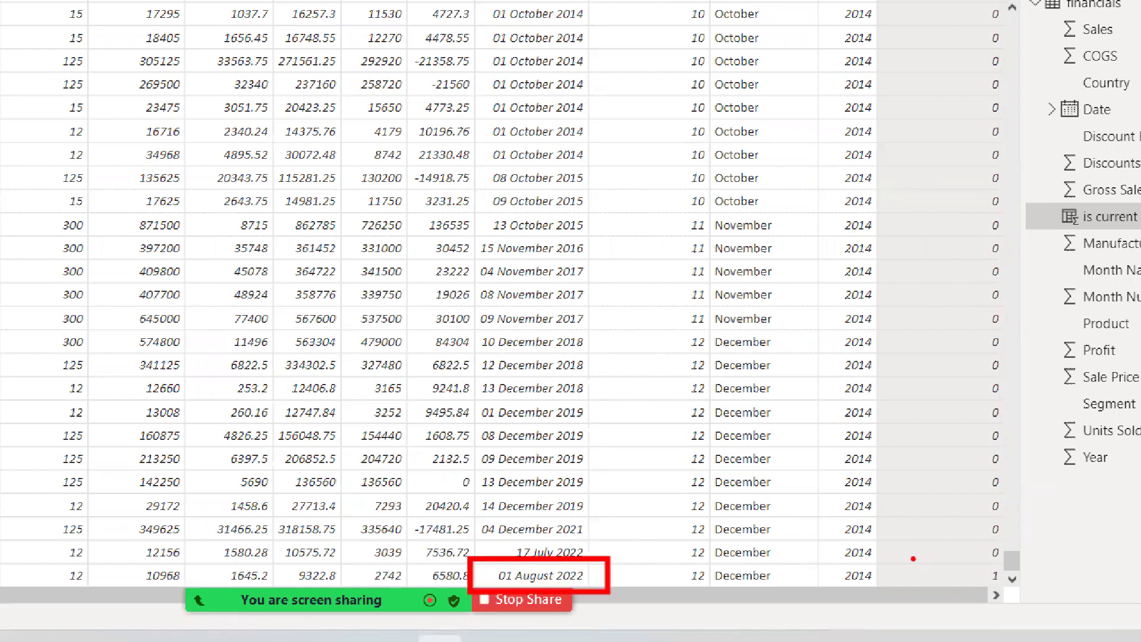
pyautogui.moveTo(898, 563); pyautogui.dragTo(1019, 591)
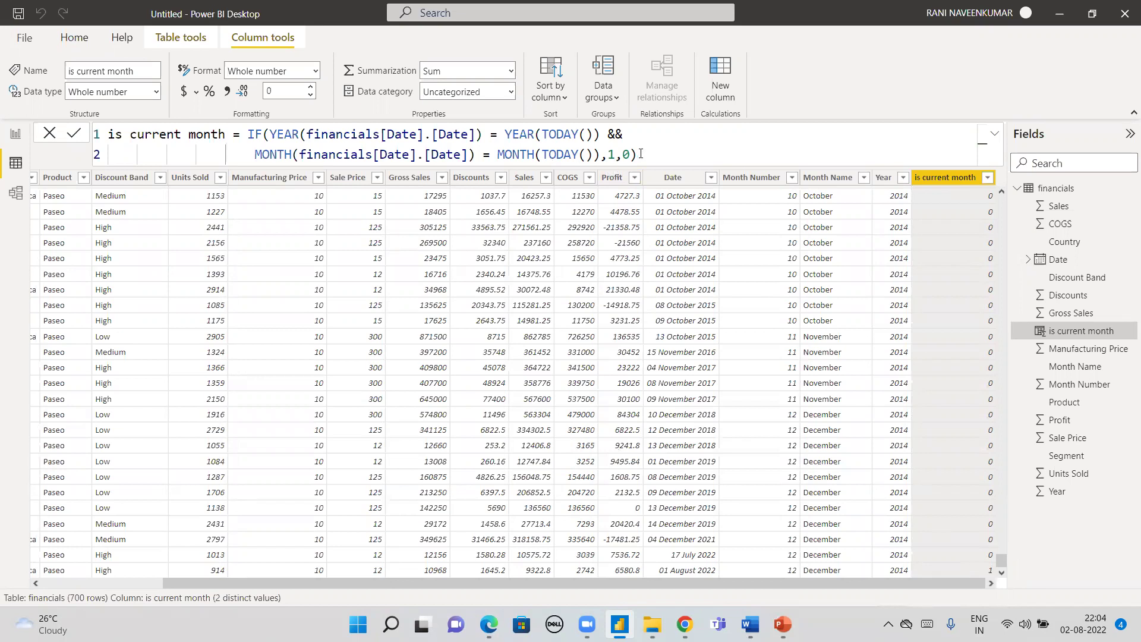
pyautogui.click(16, 135)
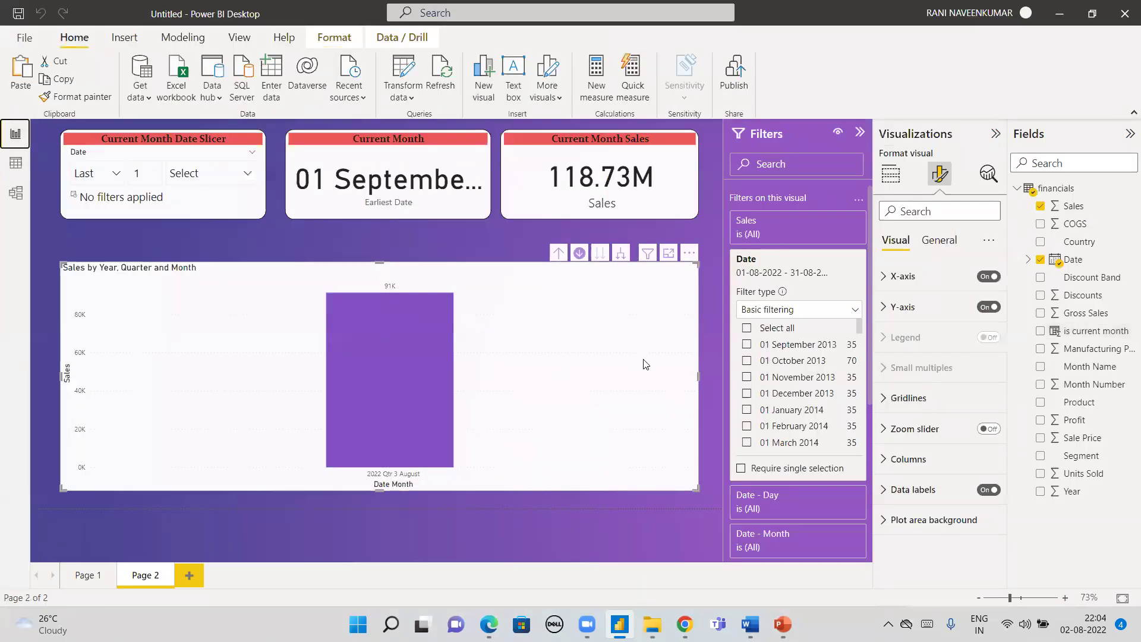
# Replace the Date filter on the sales column chart with an is current month filter, using basic filtering with only the value 1 selected
pyautogui.click(838, 260)
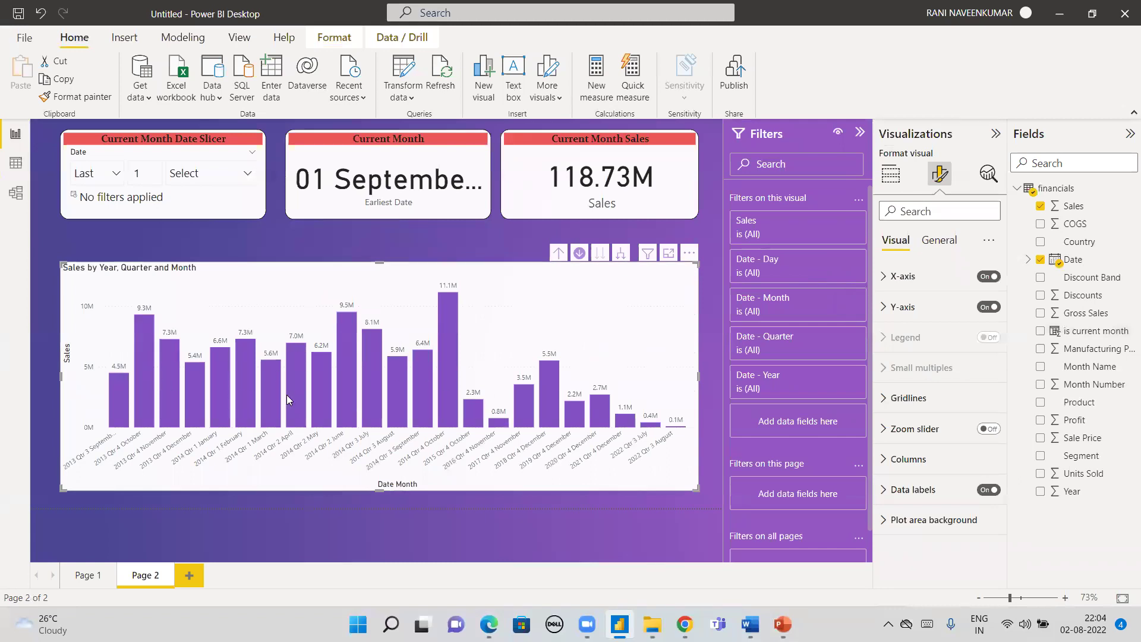
pyautogui.moveTo(1106, 342); pyautogui.dragTo(818, 423)
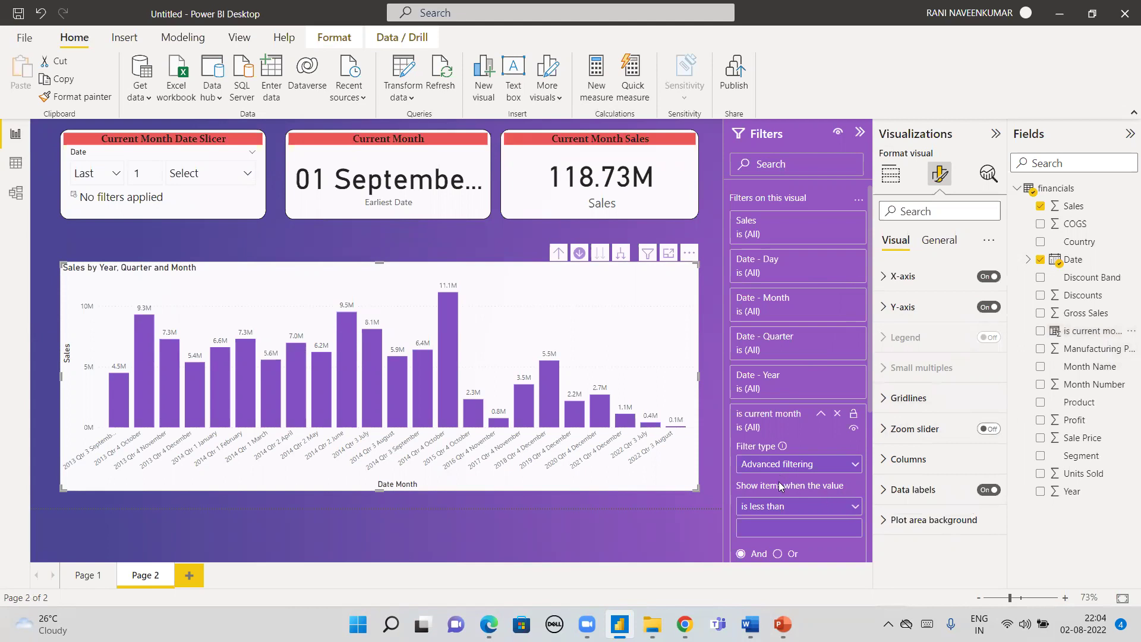
pyautogui.click(850, 465)
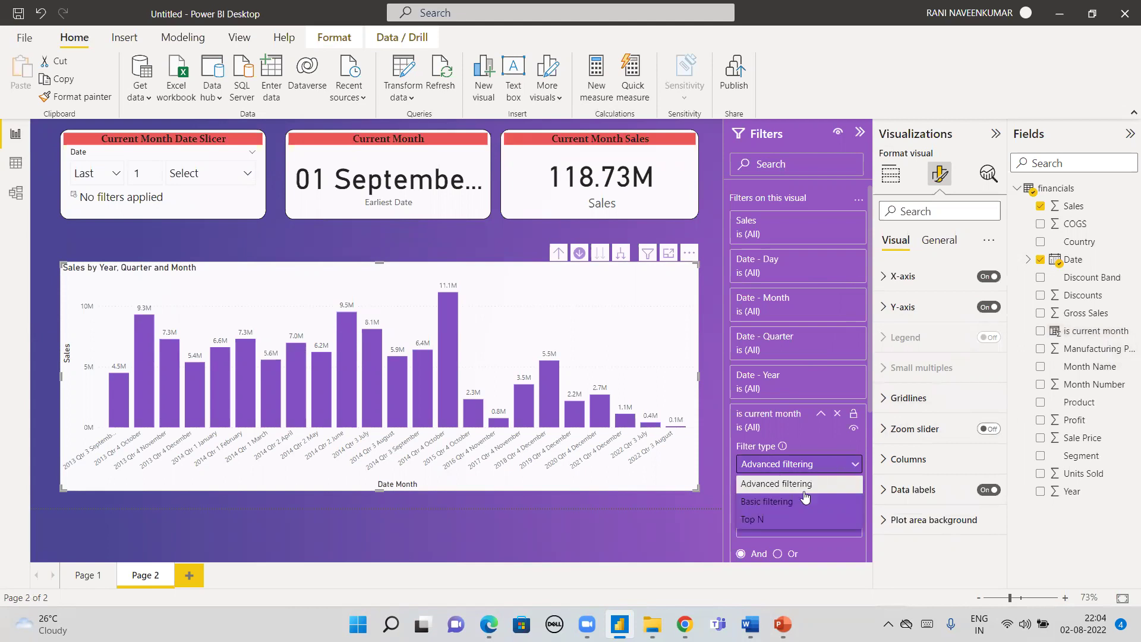
pyautogui.click(798, 503)
pyautogui.click(747, 515)
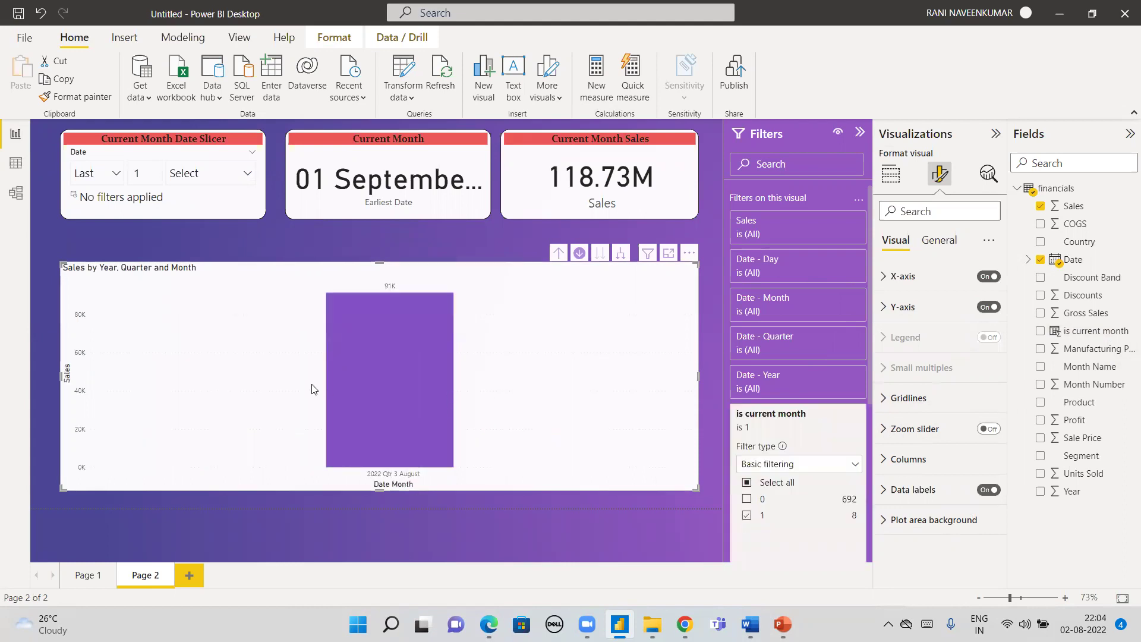
pyautogui.moveTo(274, 278)
pyautogui.mouseDown()
pyautogui.moveTo(387, 466)
pyautogui.moveTo(515, 492)
pyautogui.mouseUp()
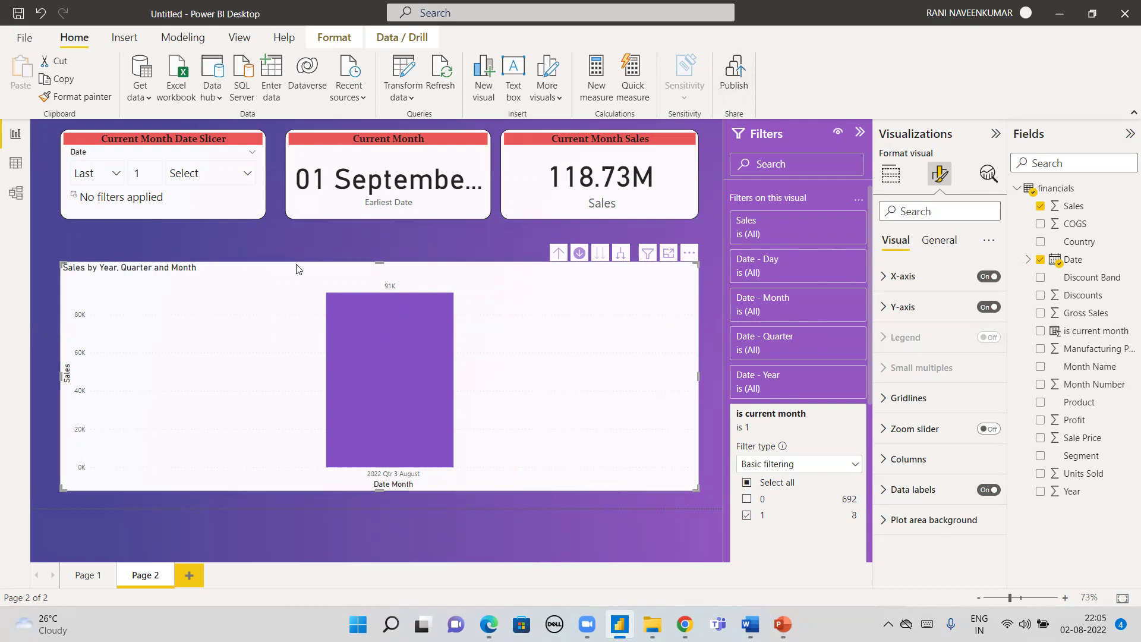
pyautogui.click(619, 521)
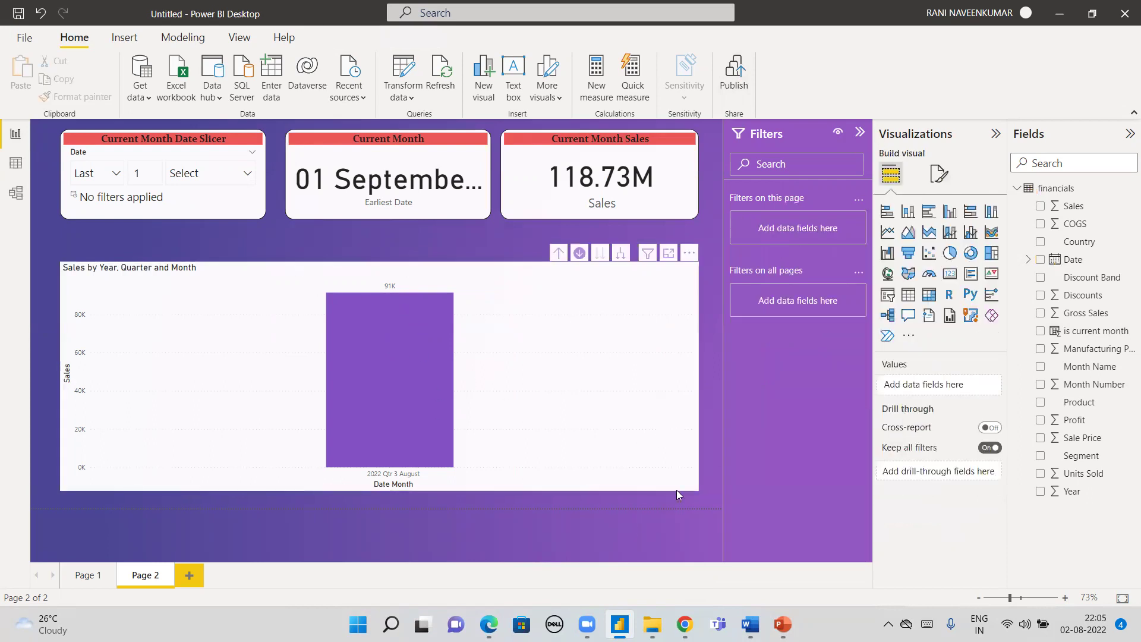